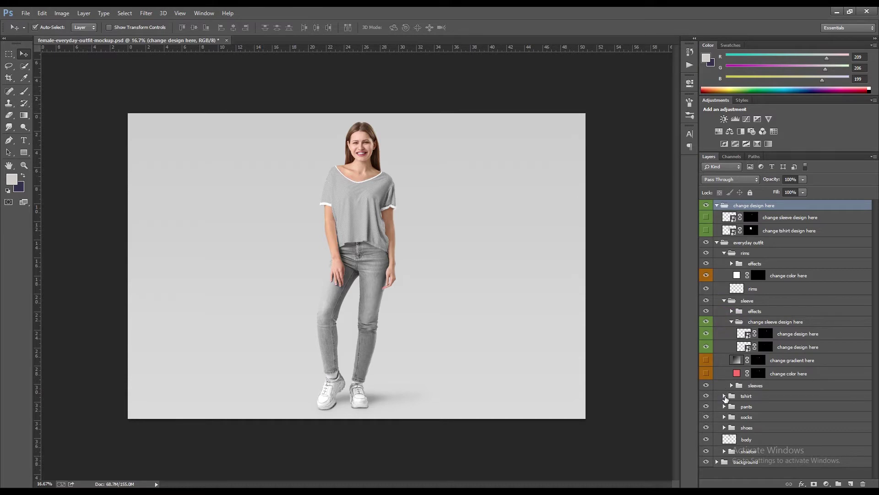
Step: Expand the tshirt, pants, colored pants, socks and shoes layer groups to expose their editable design and color layers
scroll(732, 412, down, 3)
click(723, 417)
scroll(779, 415, down, 2)
click(724, 428)
scroll(778, 421, down, 2)
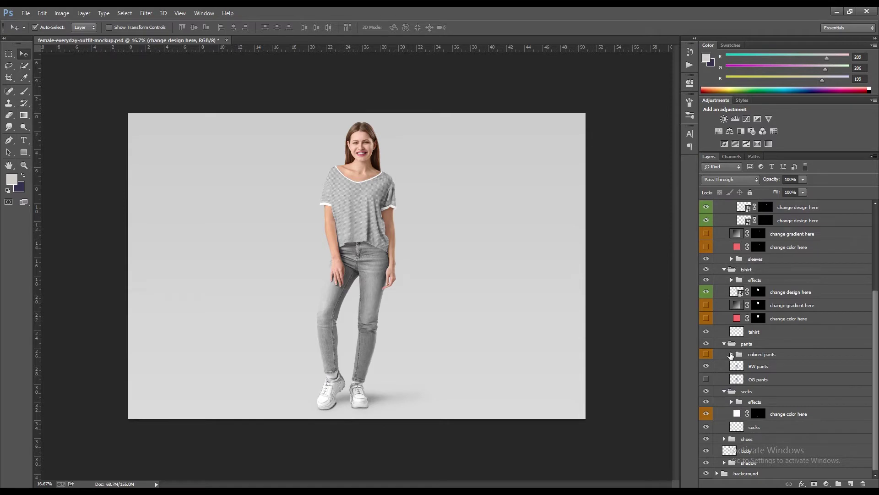
click(731, 354)
scroll(801, 427, down, 2)
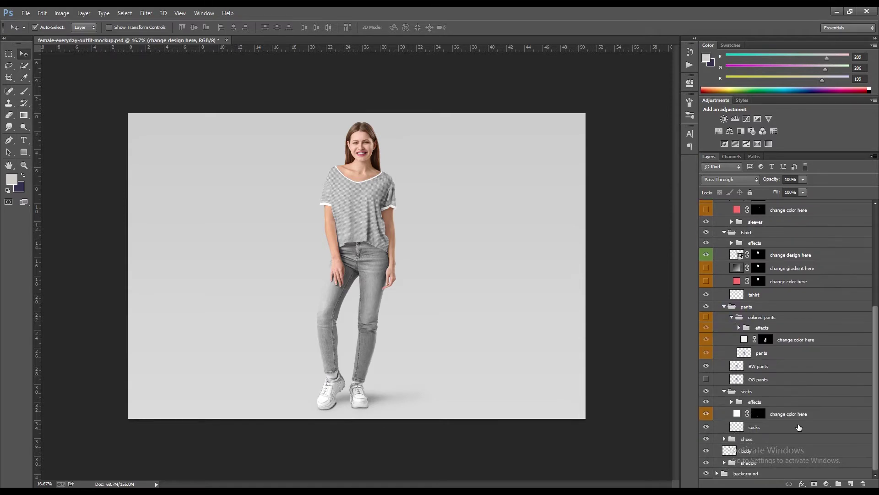
click(724, 439)
scroll(781, 446, down, 2)
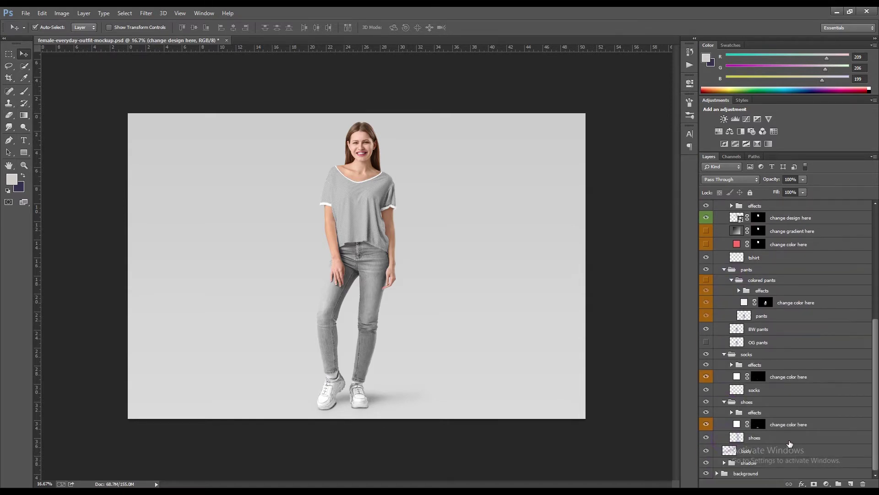
scroll(752, 279, up, 10)
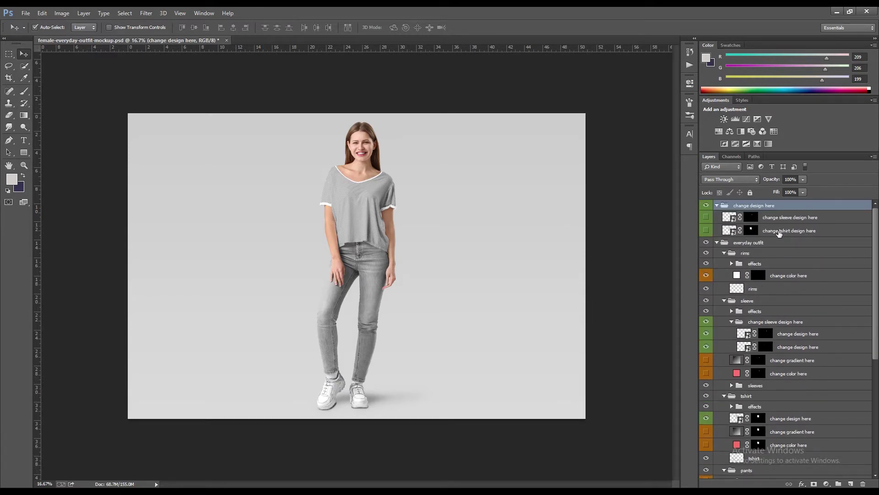
Step: Open the contents of the "change tshirt design here" smart object for editing
double_click(731, 231)
click(442, 196)
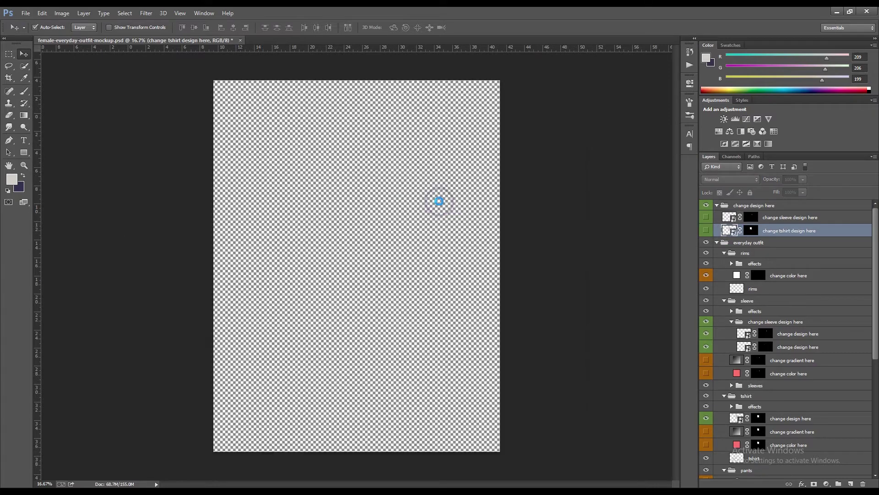
click(26, 13)
click(27, 23)
double_click(223, 58)
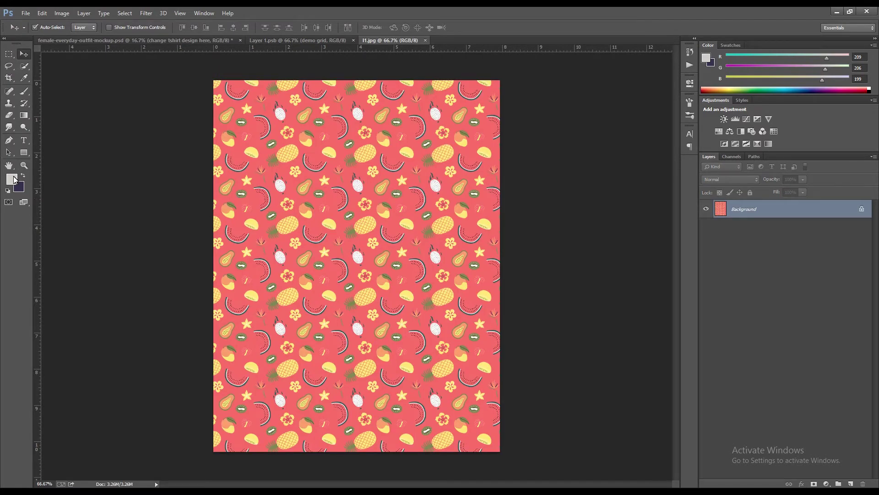
click(426, 40)
Step: Place the red fruit pattern image as an embedded layer at 100% scale above the demo grid layer
click(25, 13)
click(46, 171)
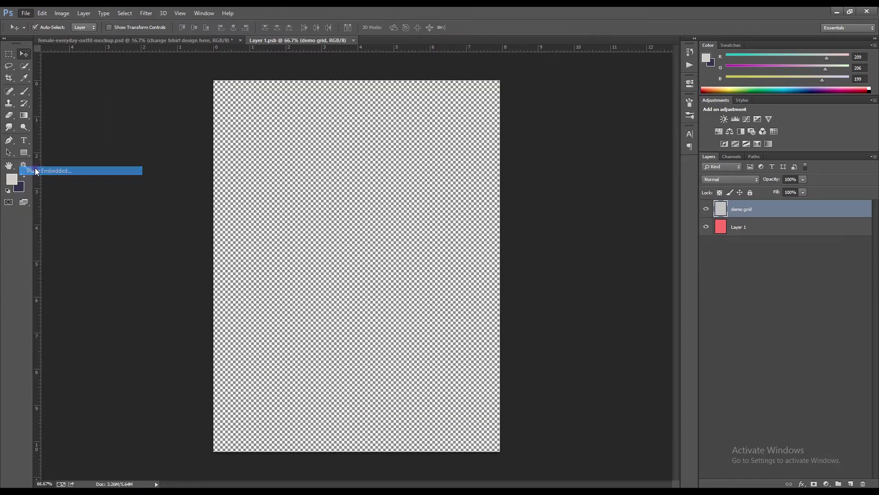
double_click(230, 81)
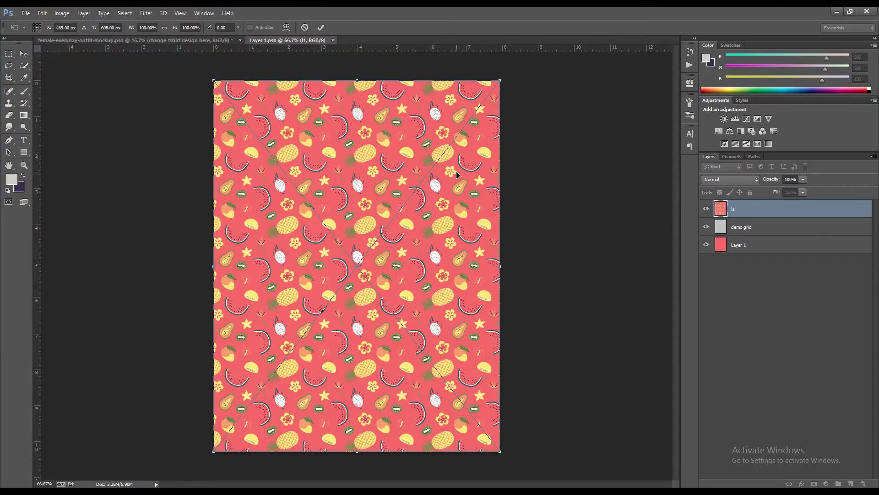
key(Return)
Step: Set the foreground color to the dark teal #3a6061 sampled from a detail of the fruit pattern
click(10, 177)
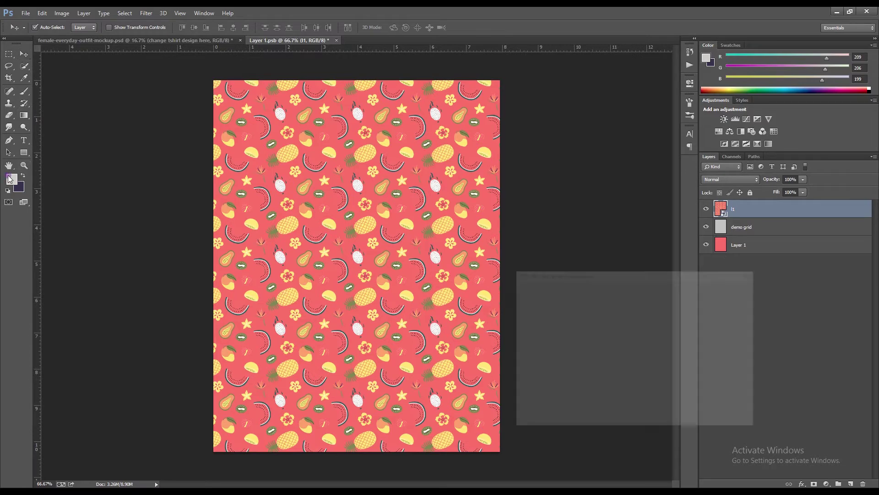
click(276, 140)
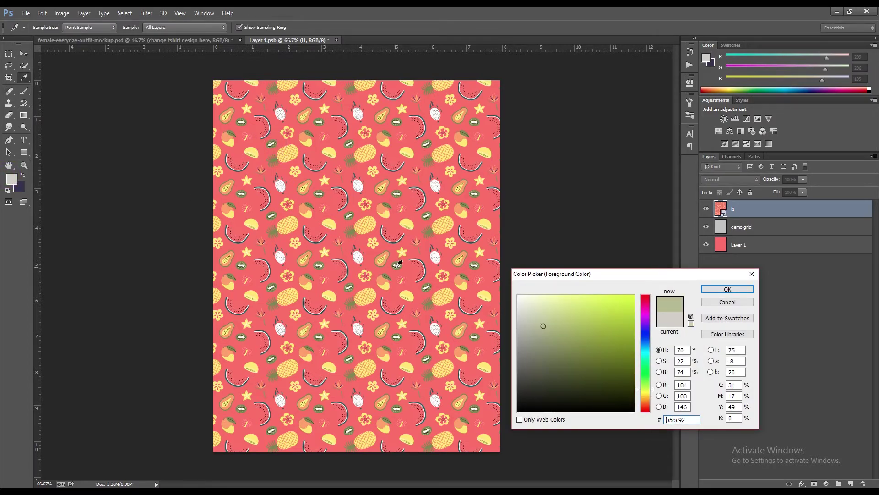
click(352, 303)
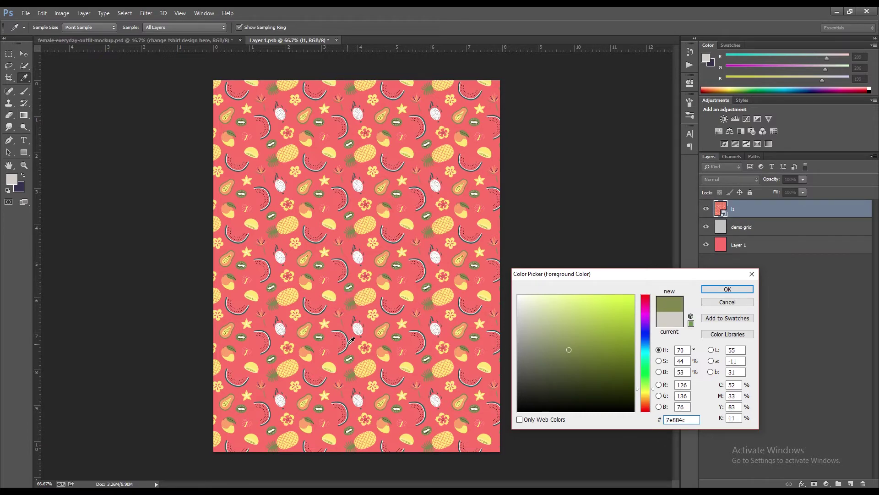
key(ctrl+plus)
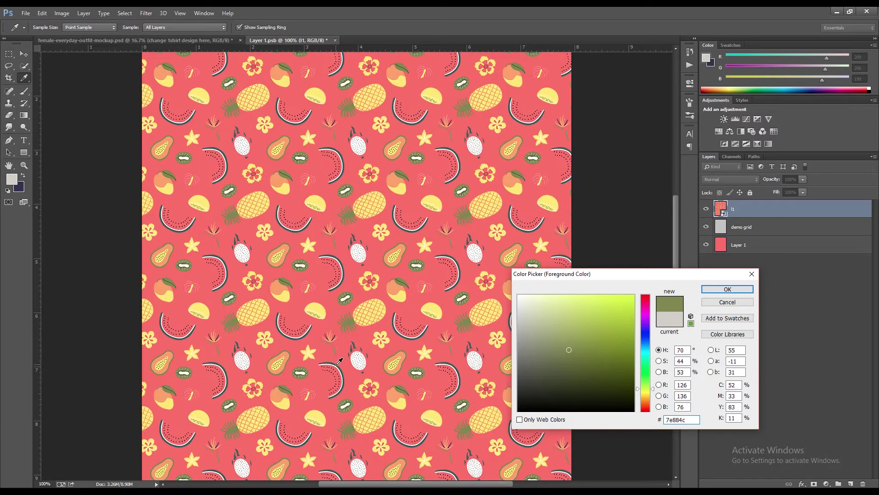
click(337, 363)
key(v)
click(727, 289)
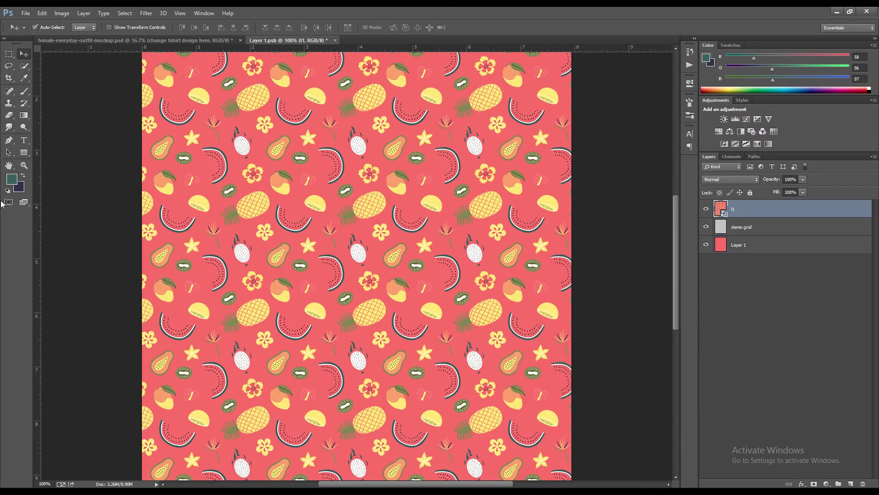
Step: Set the background color to the coral red #fb7268 sampled from the fruit pattern
click(20, 191)
click(170, 197)
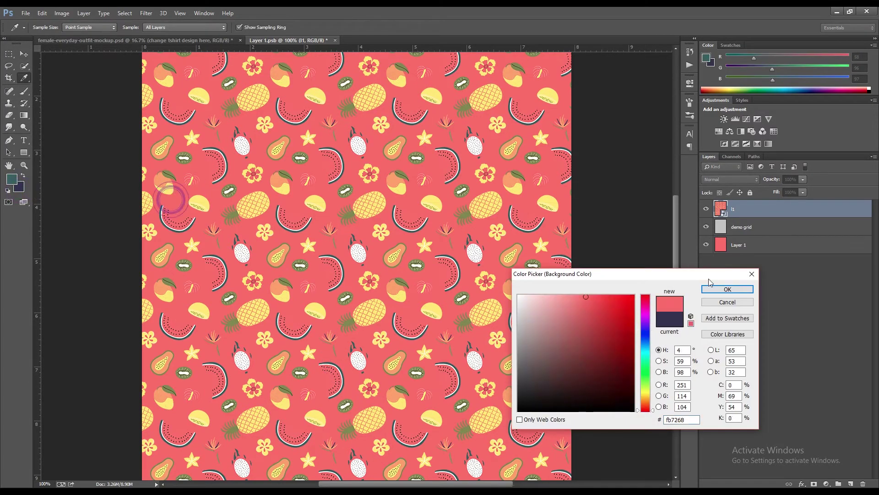
click(717, 289)
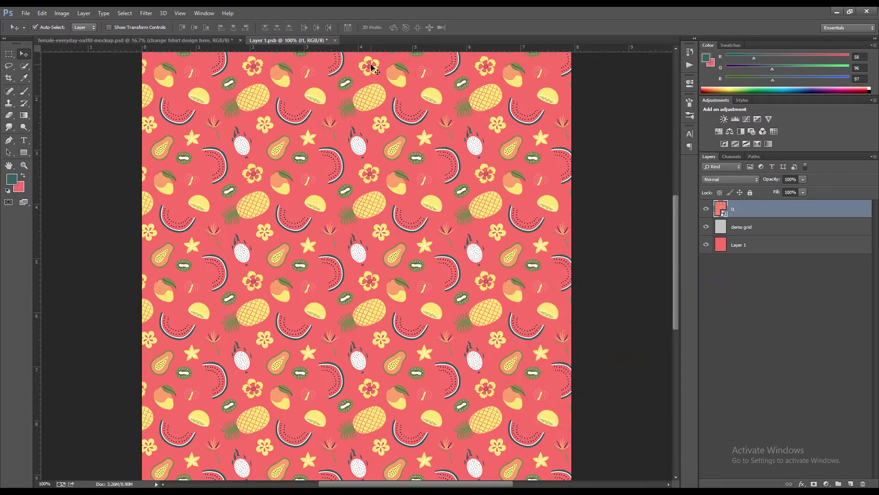
Step: Save the edited t-shirt smart object and close its document to return to the mockup
click(24, 13)
click(29, 117)
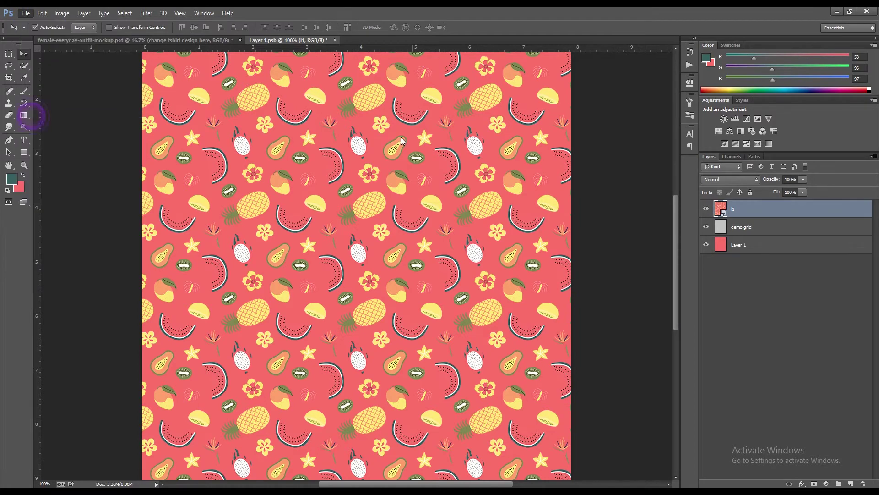
click(332, 40)
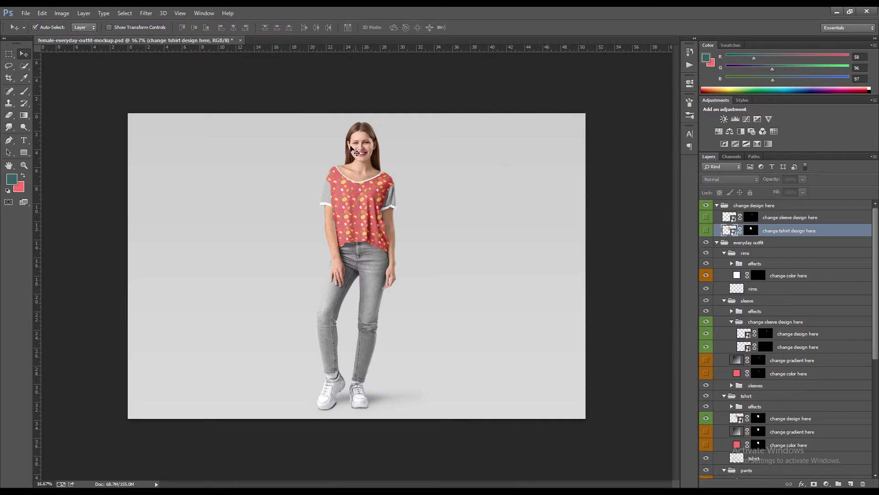
Step: Open the "change sleeve design here" smart object, embed the fruit pattern image and scale it up beyond the canvas
double_click(732, 221)
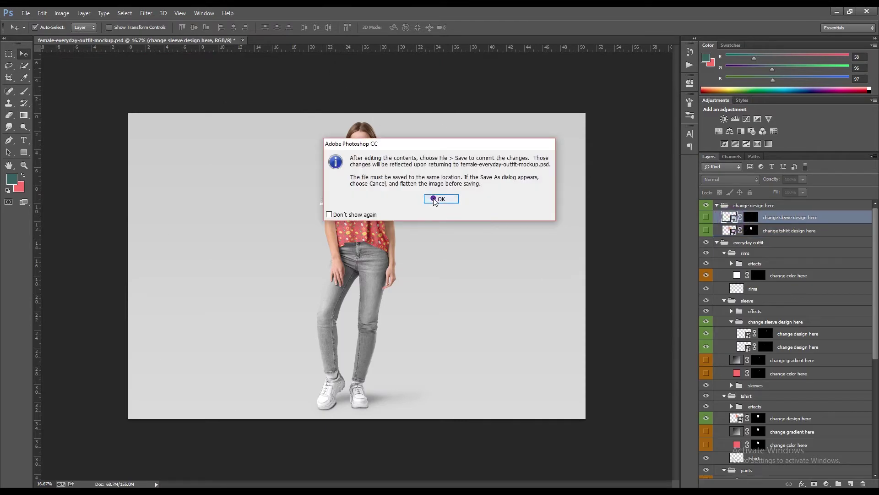
click(435, 198)
click(27, 14)
click(40, 169)
double_click(247, 89)
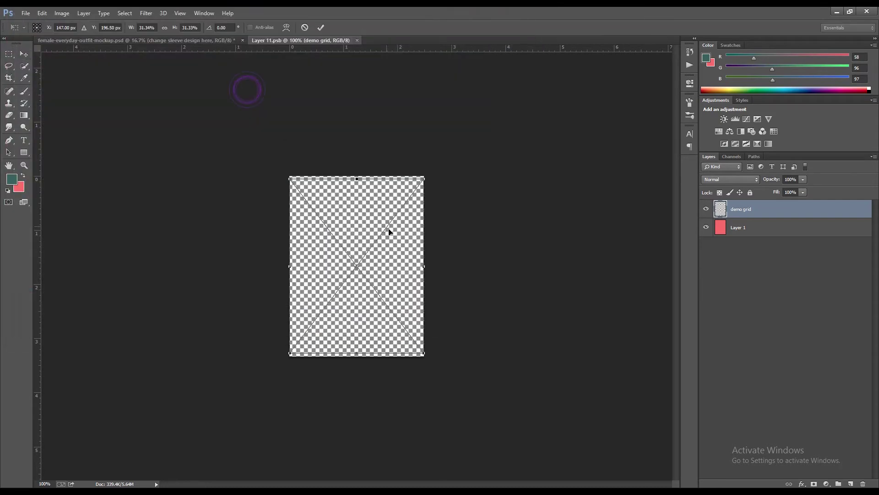
drag(422, 181, 603, 57)
key(Return)
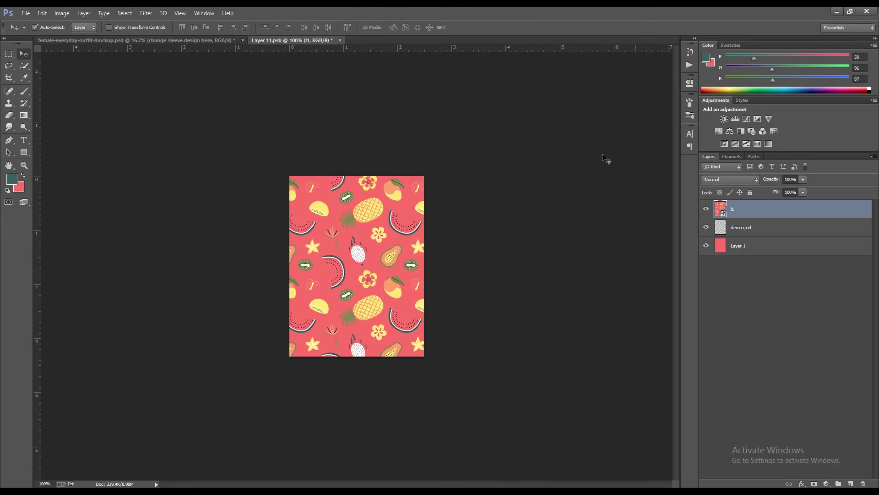
Step: Save the edited sleeve smart object and switch back to the female-everyday-outfit-mockup.psd document
click(26, 13)
click(41, 113)
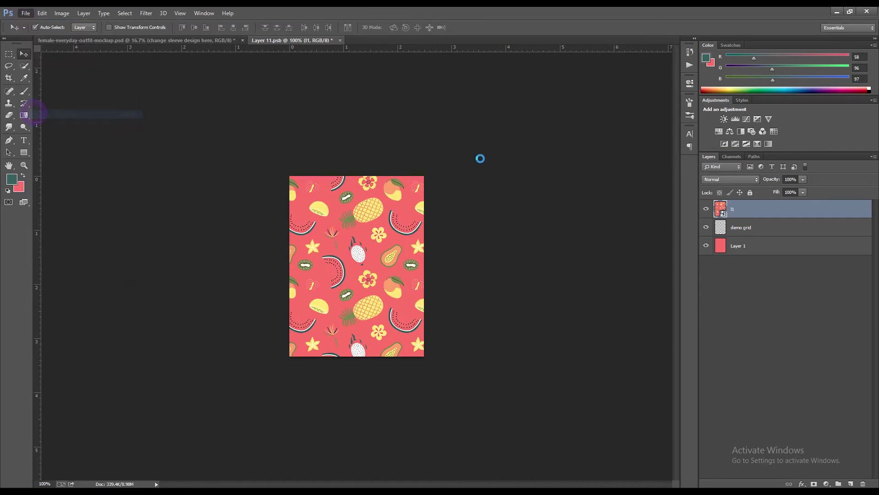
click(212, 40)
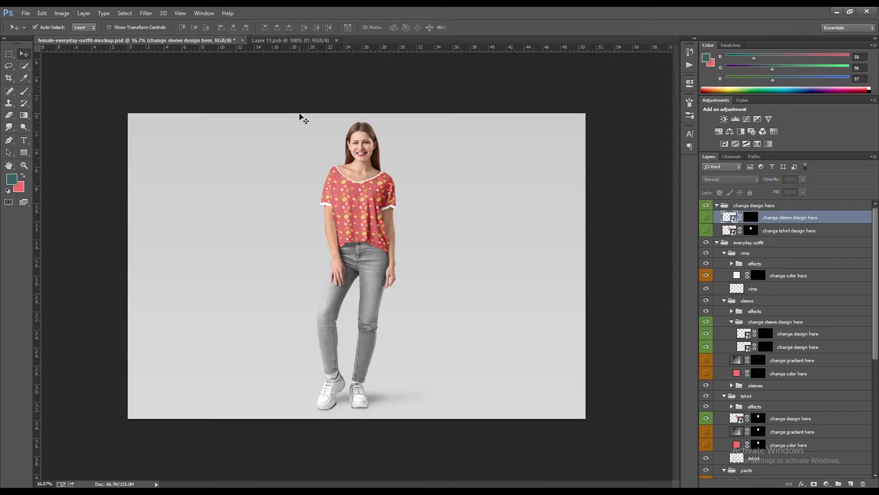
Step: Recolor the shirt rims' solid color fill with the dark teal foreground color #3a6061
key(ctrl+plus)
key(ctrl+plus)
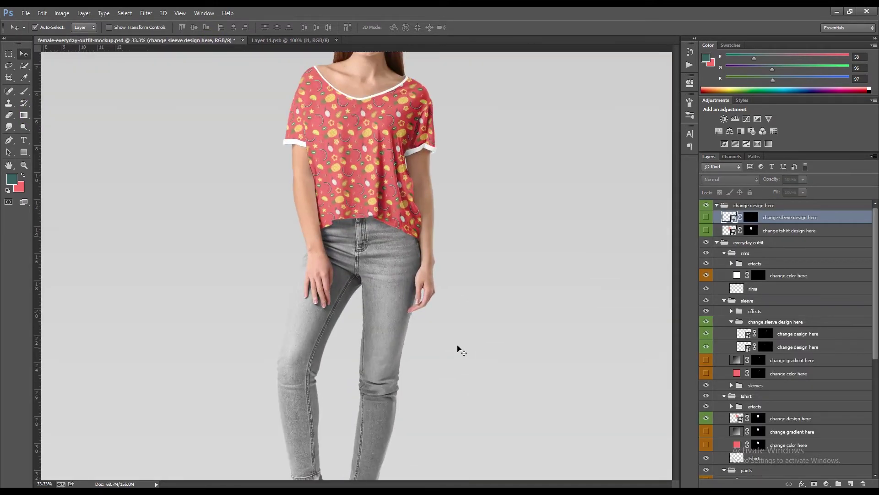
key(ctrl+plus)
scroll(373, 297, up, 4)
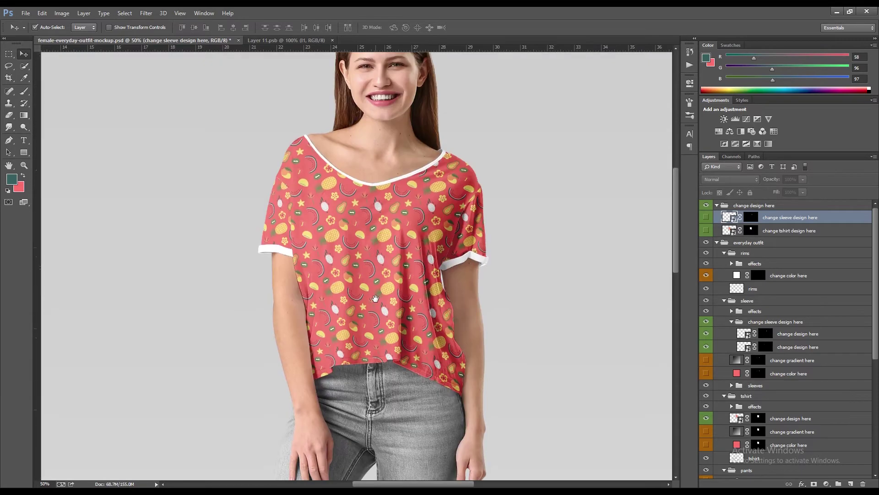
key(ctrl+minus)
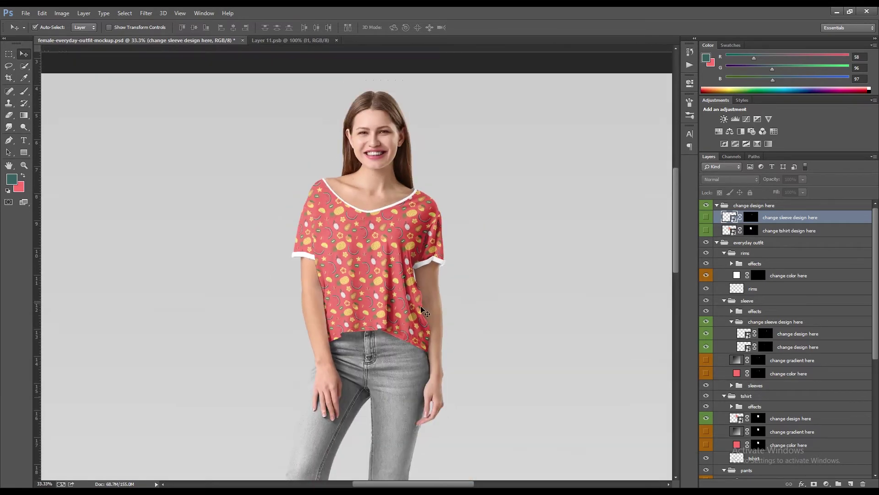
key(ctrl+minus)
double_click(738, 275)
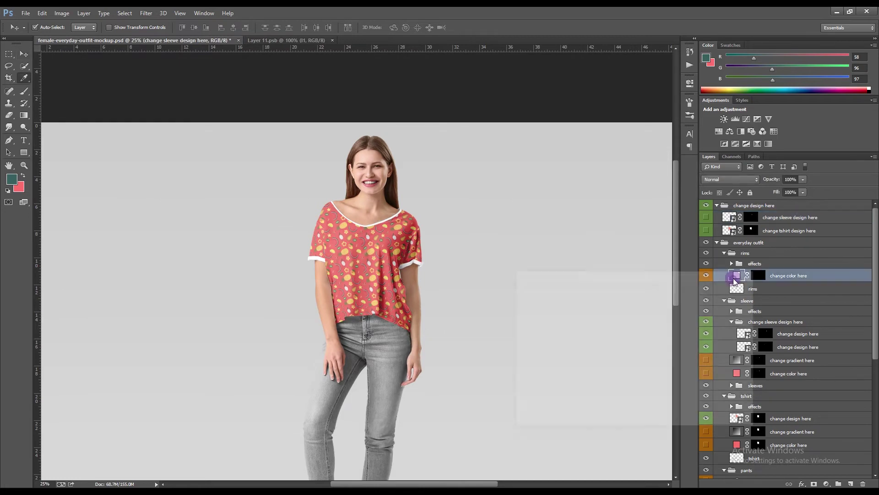
click(13, 176)
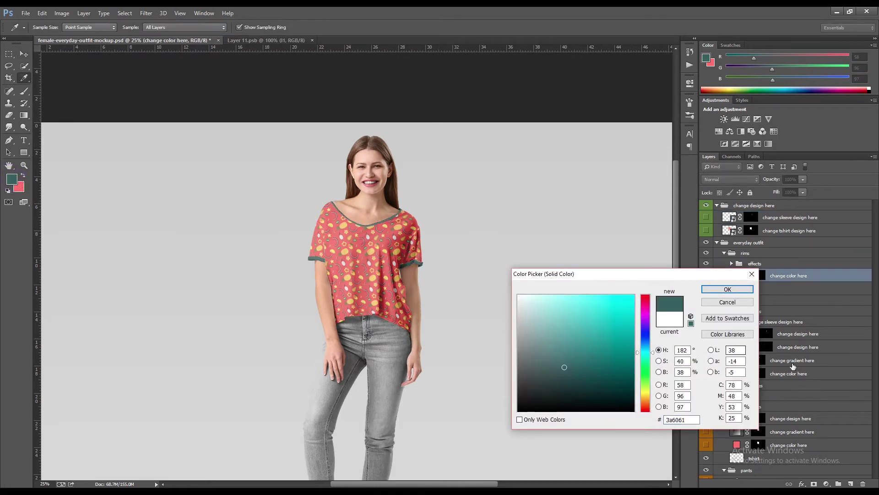
click(727, 289)
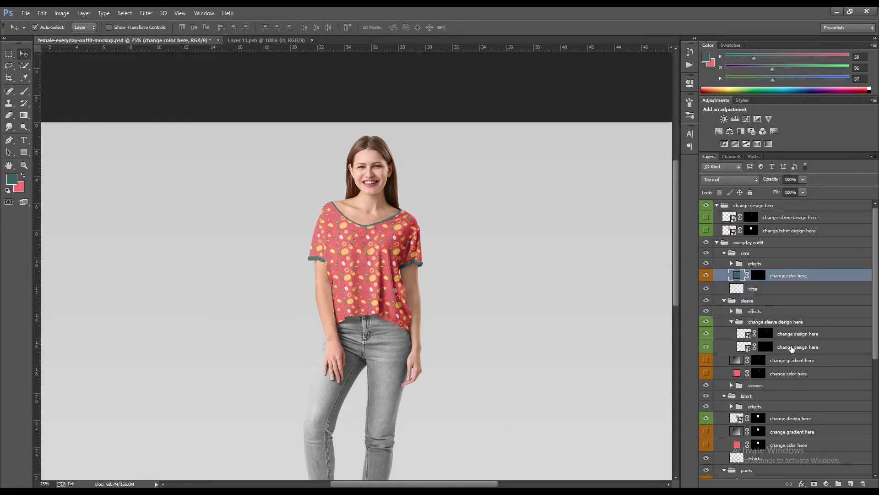
Step: Show the colored pants group and set its solid color fill to the dark teal foreground color #3a6061
scroll(792, 348, down, 5)
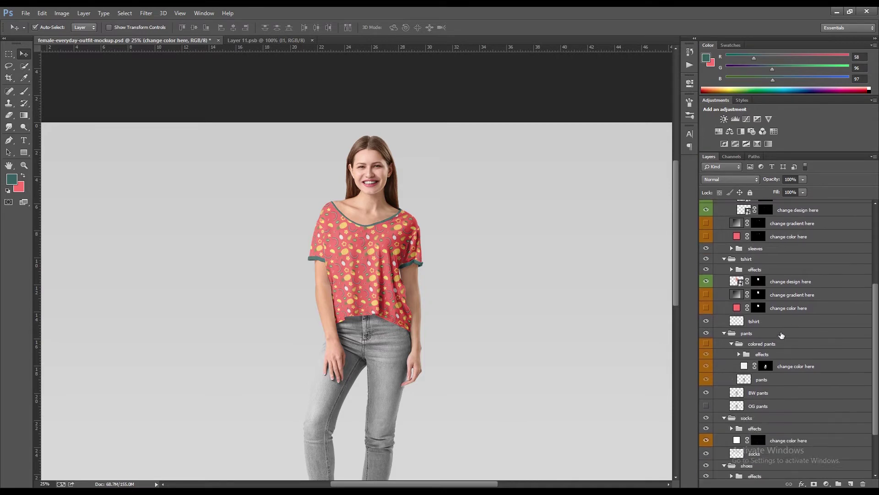
scroll(745, 288, down, 3)
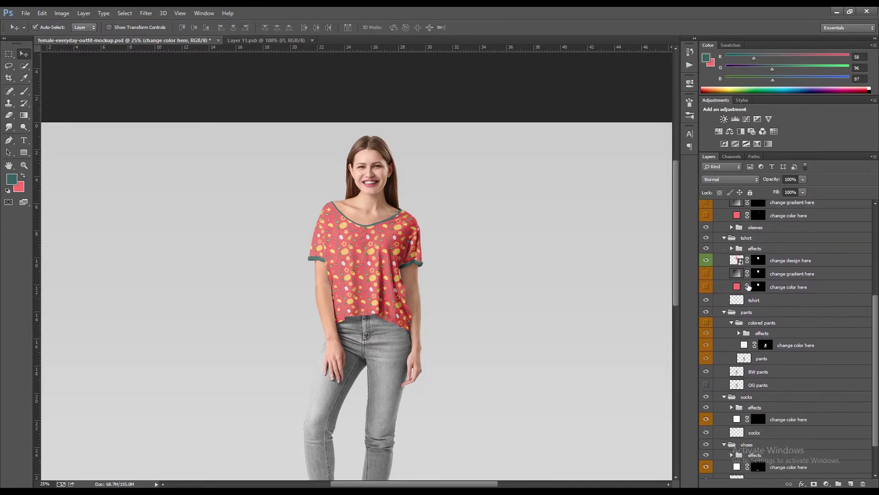
click(707, 280)
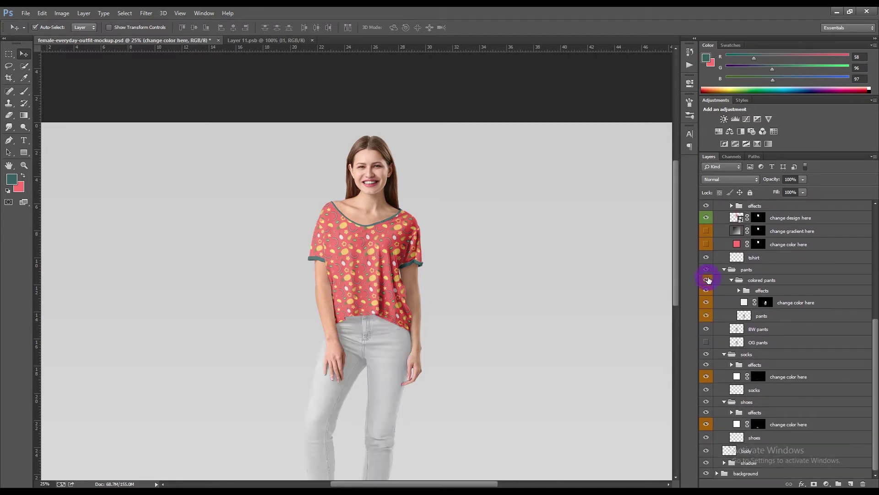
double_click(745, 303)
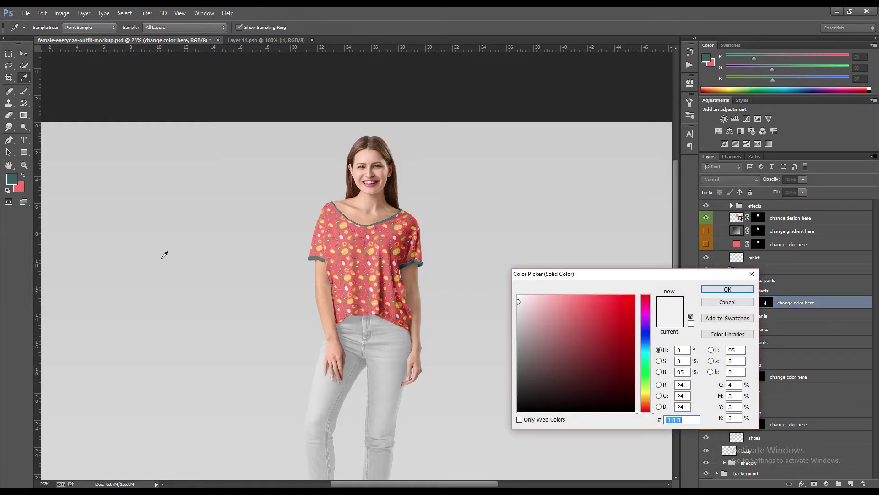
click(12, 179)
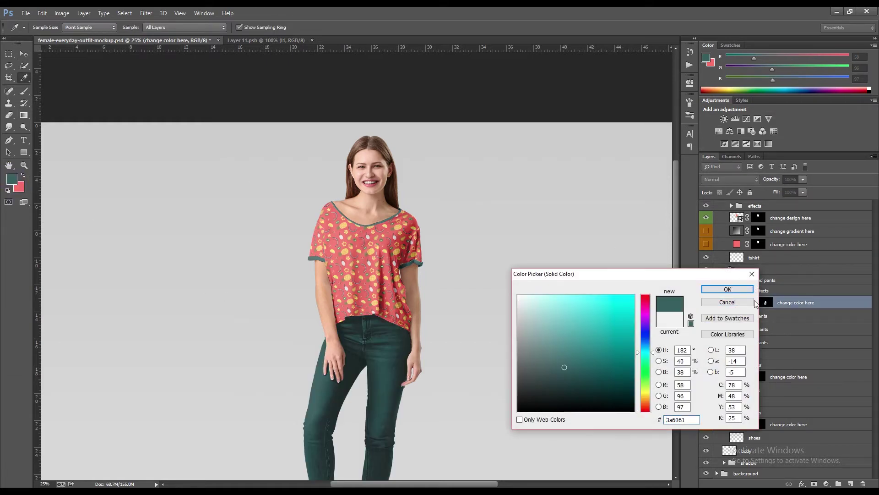
click(738, 287)
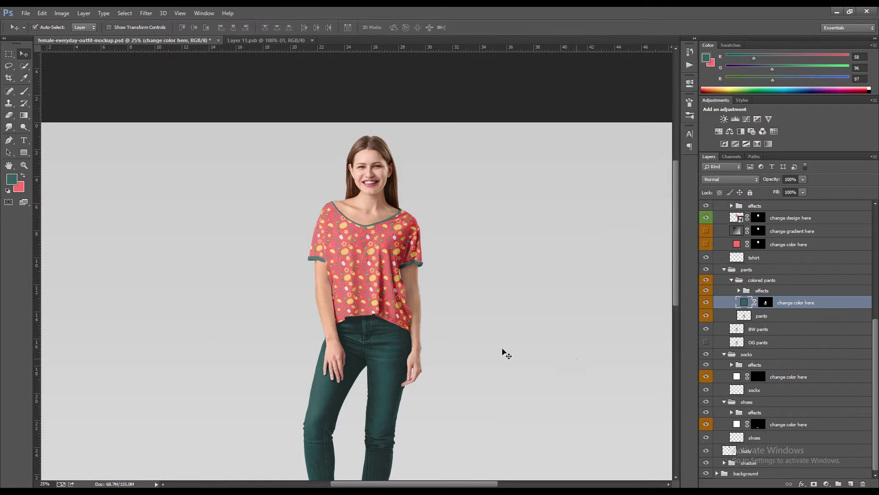
scroll(502, 351, down, 5)
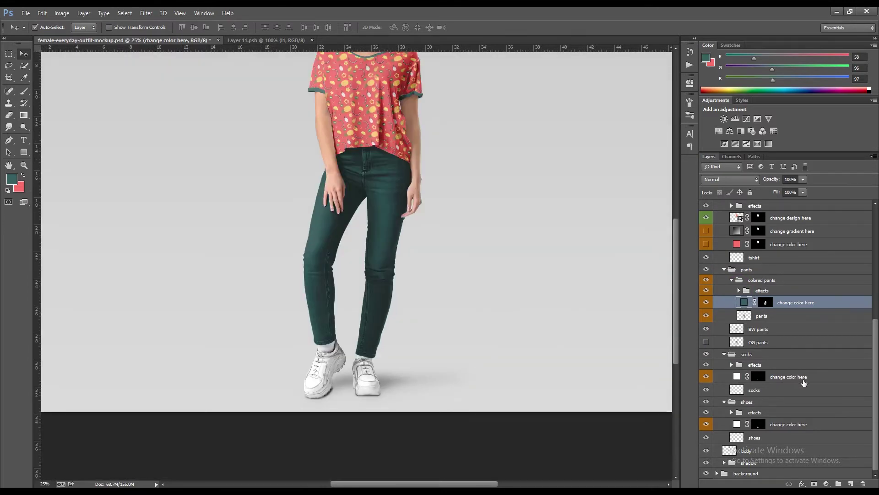
Step: Set the socks' solid color fill to a light pink tint of the coral background color, #ffa8a2
double_click(743, 377)
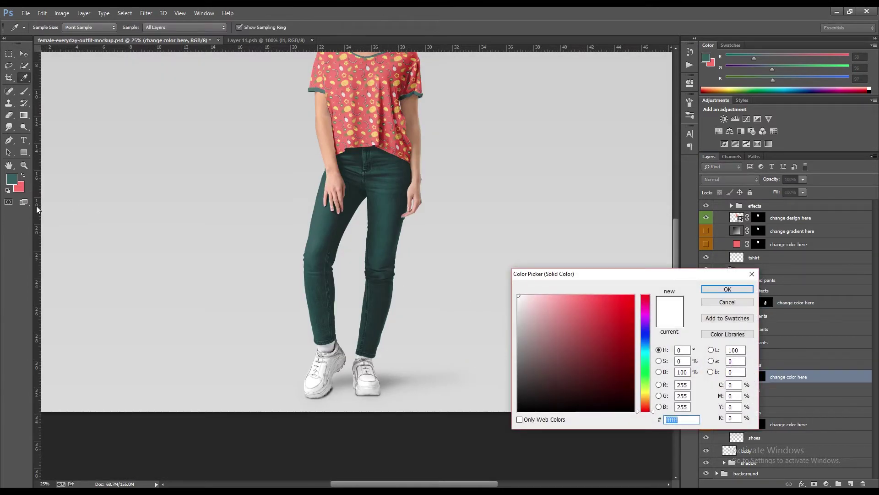
click(19, 188)
click(551, 294)
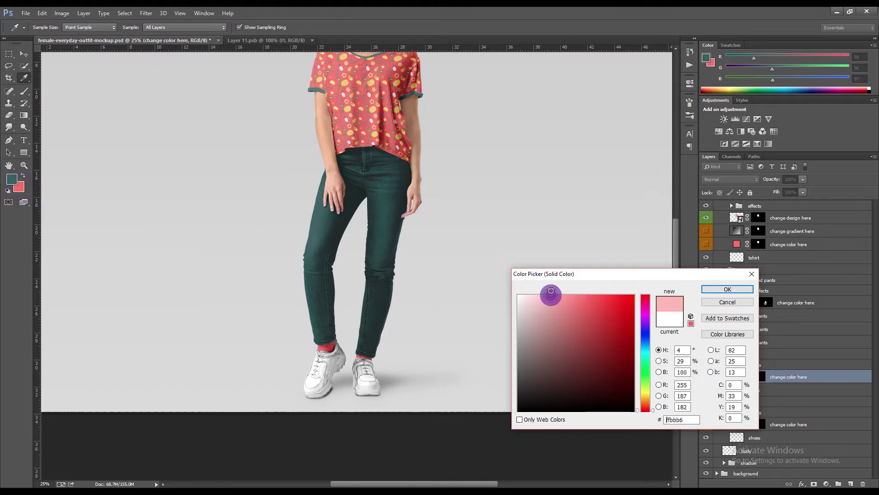
click(551, 295)
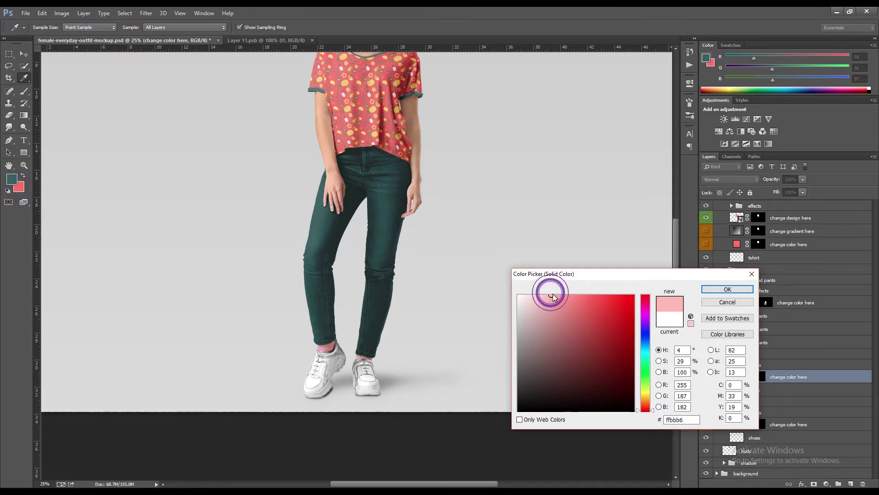
drag(551, 295, 560, 293)
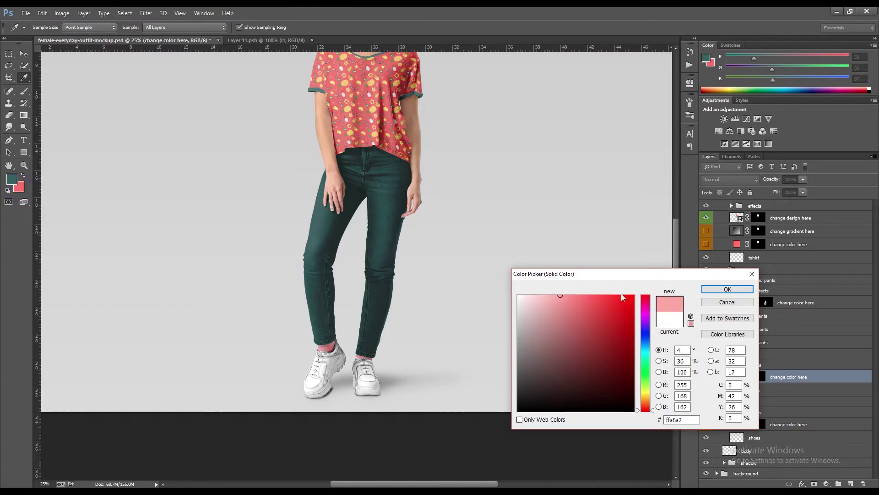
click(727, 289)
Step: Set the shoes' solid color fill to the dark teal foreground color #3a6061
double_click(735, 422)
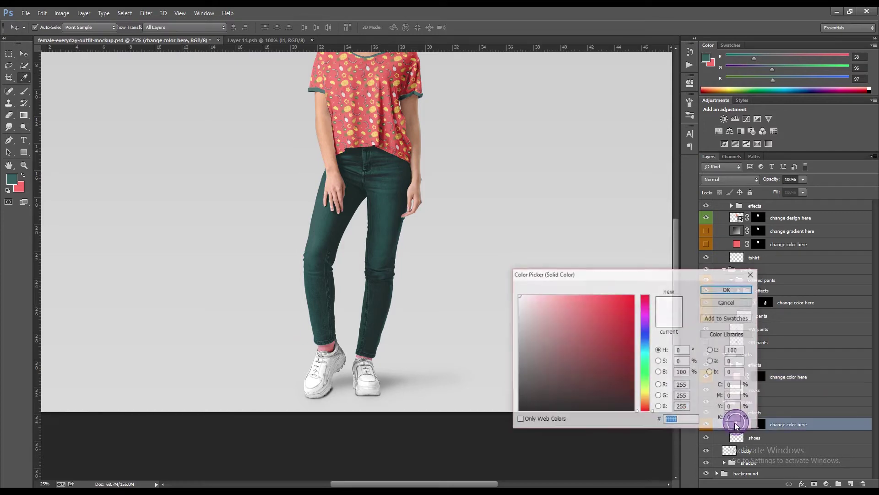
click(14, 179)
click(727, 289)
key(v)
Step: Check the recolored outfit from head to shoes and save the mockup document
scroll(559, 291, up, 5)
scroll(559, 291, up, 1)
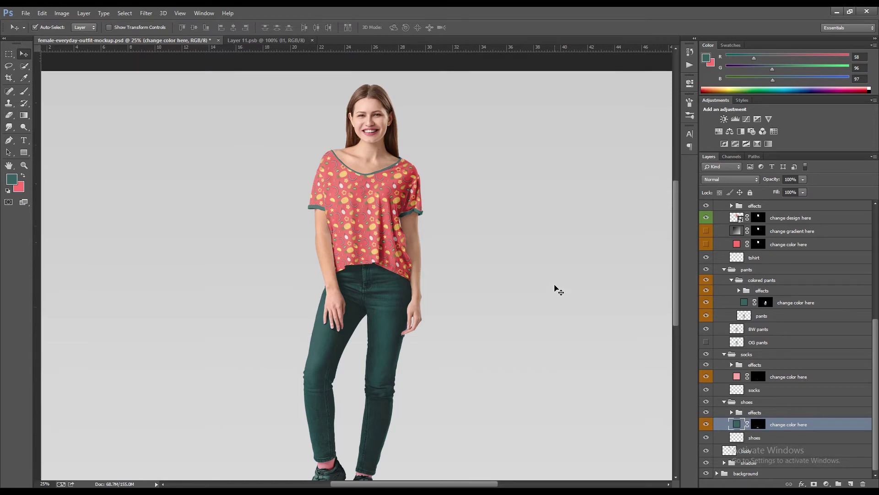
scroll(559, 291, down, 2)
scroll(559, 291, down, 1)
click(25, 12)
click(33, 114)
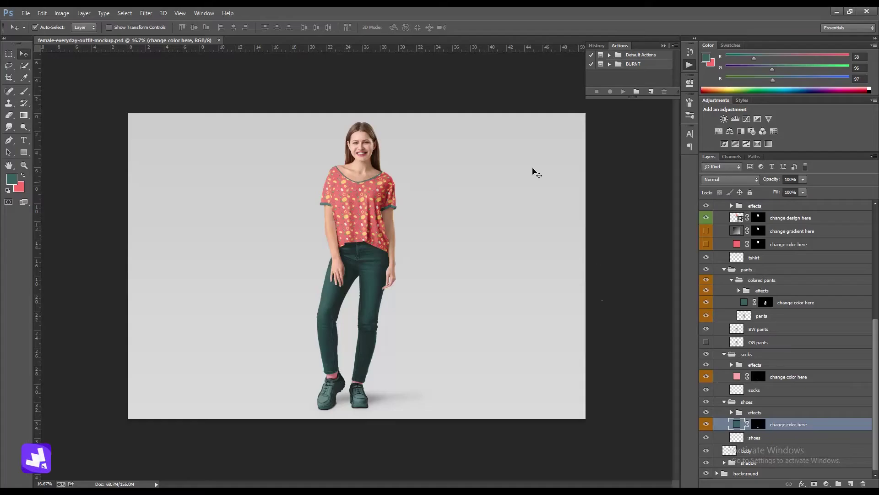
Step: Hide the sleeve and t-shirt design layers and show their "change gradient here" layers instead
scroll(760, 320, up, 5)
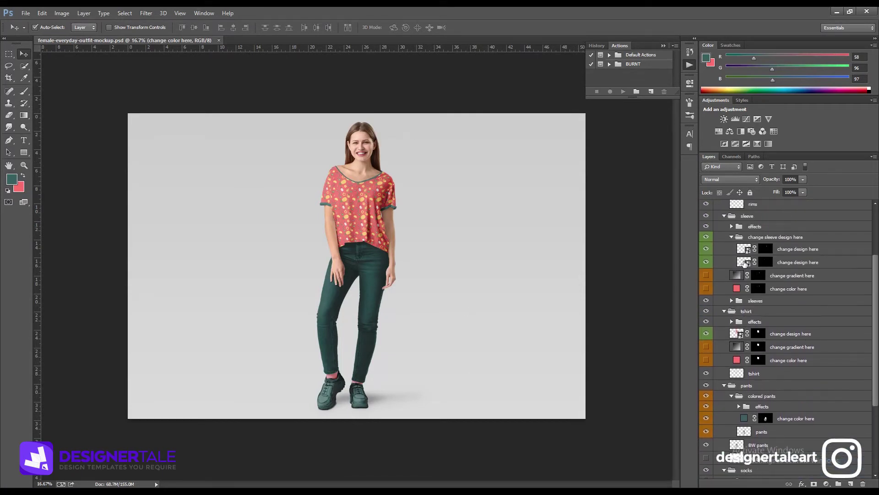
click(731, 238)
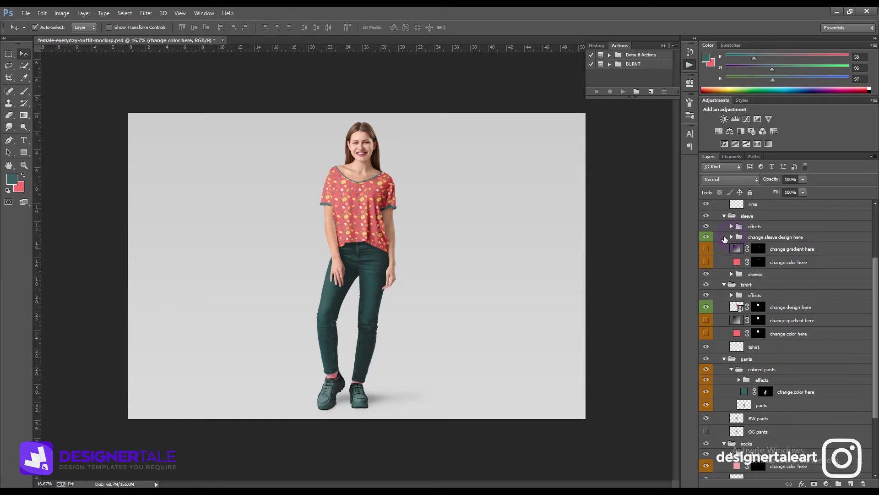
click(706, 249)
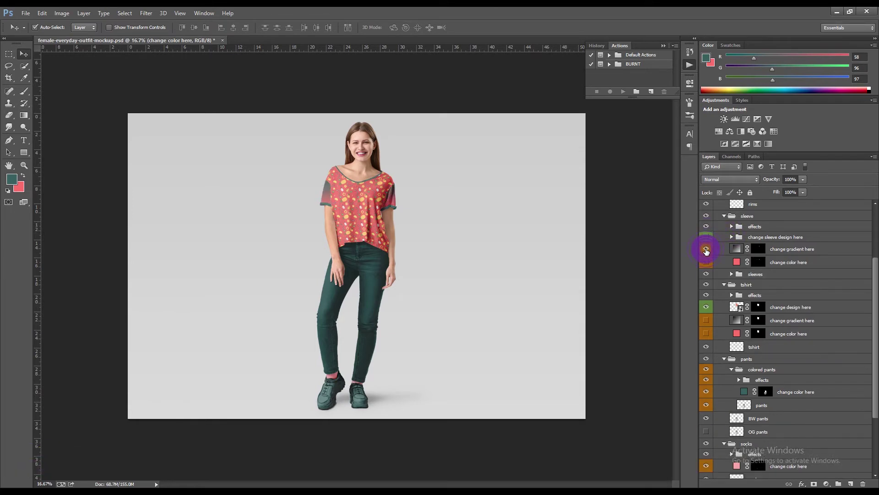
click(707, 308)
click(707, 320)
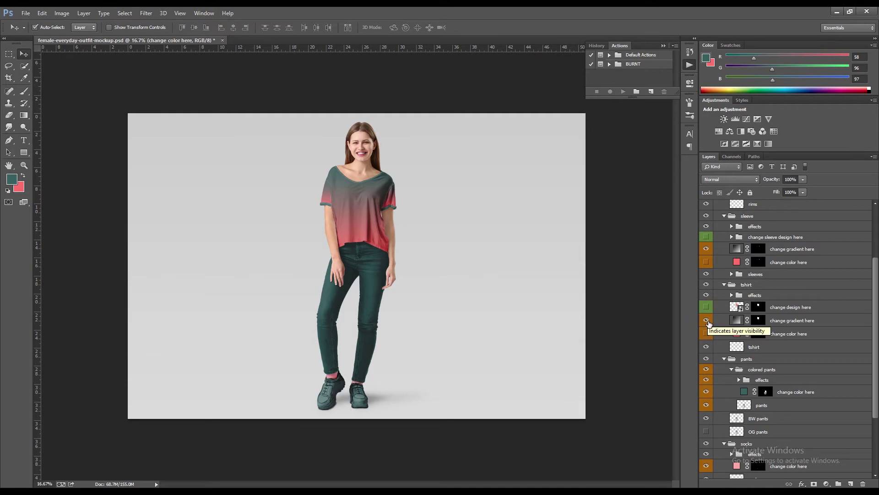
Step: Recolor the pants' solid color fill with a darker red shade of the coral background color
scroll(785, 356, down, 3)
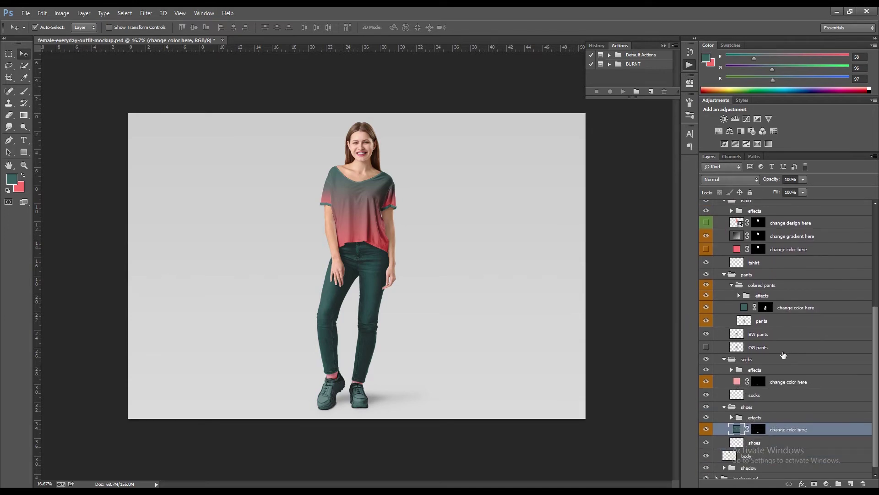
double_click(744, 307)
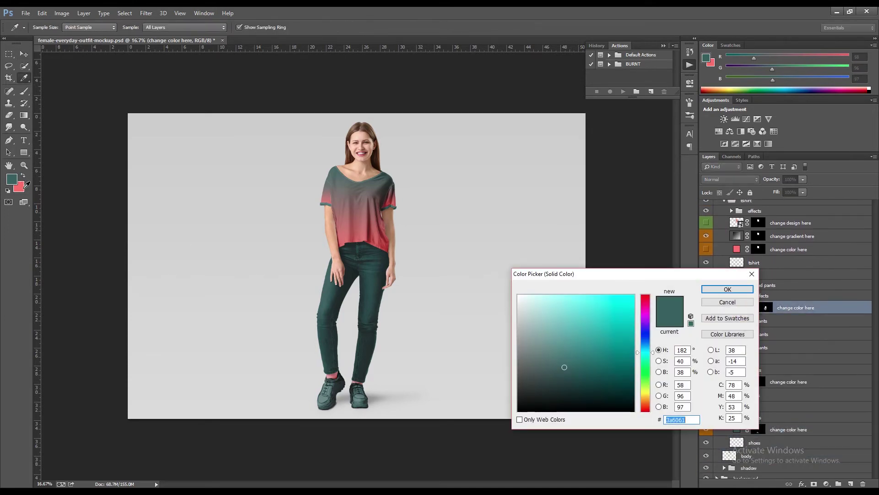
click(20, 188)
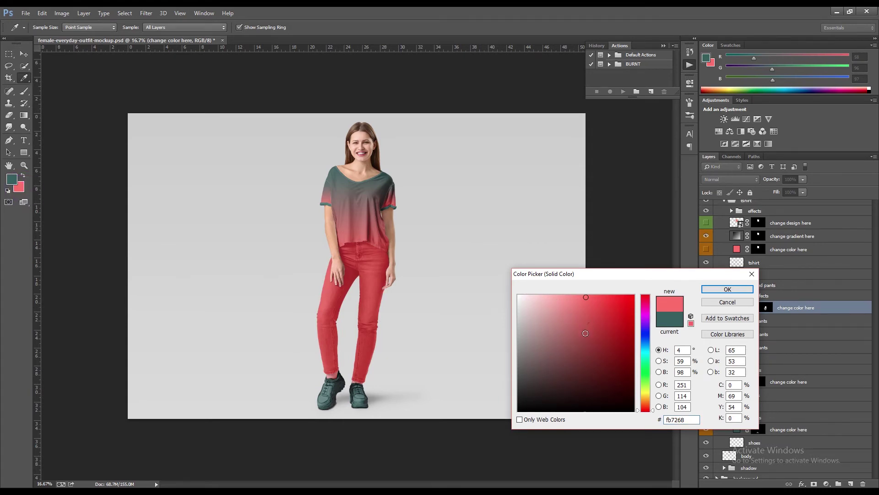
click(585, 332)
click(728, 289)
Step: Set the socks' solid color fill to a muted gray-teal, #728c8d, based on the teal foreground color
double_click(738, 378)
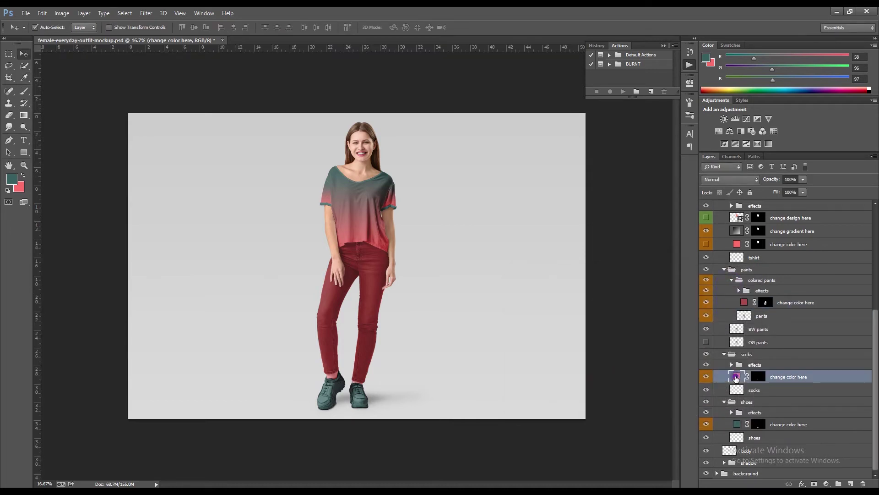
click(11, 178)
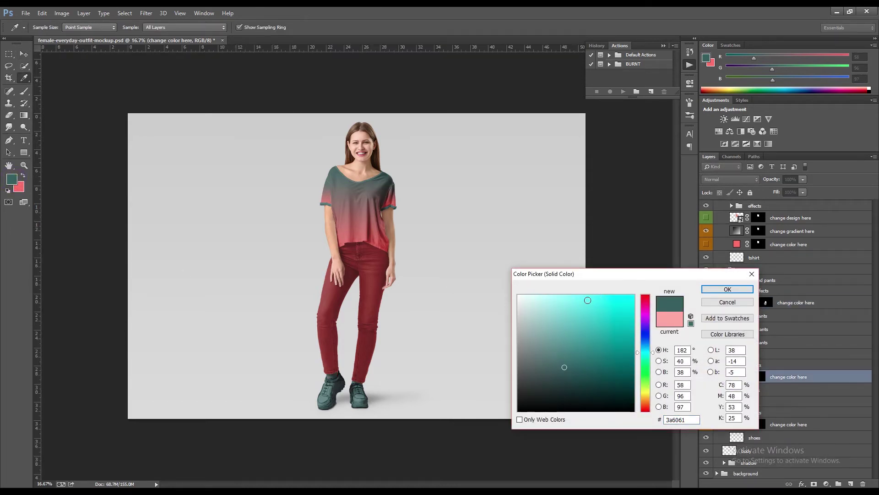
click(553, 295)
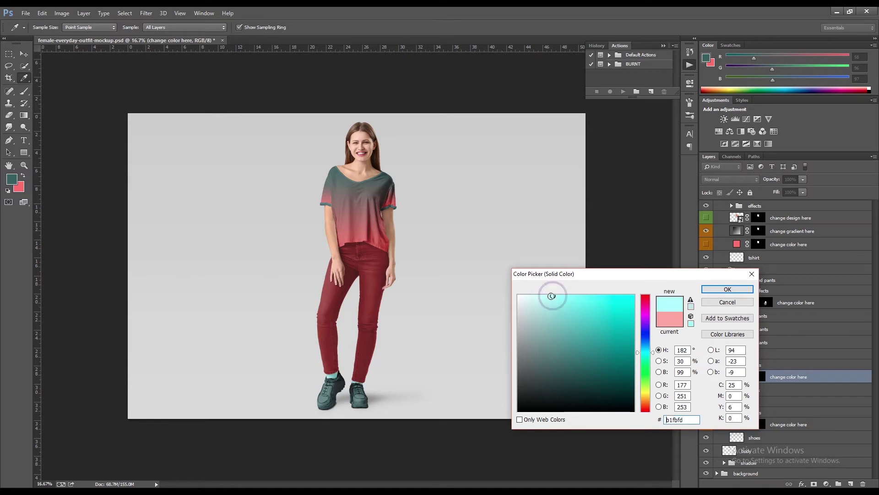
click(538, 357)
click(539, 347)
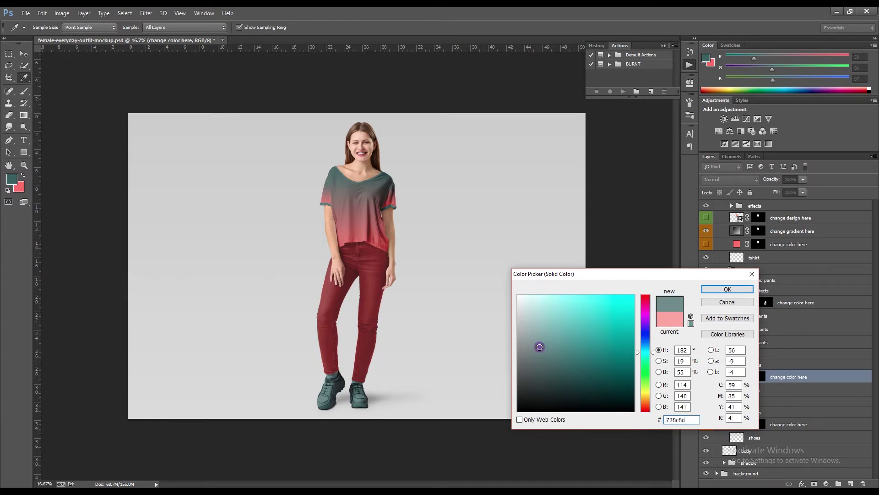
click(735, 288)
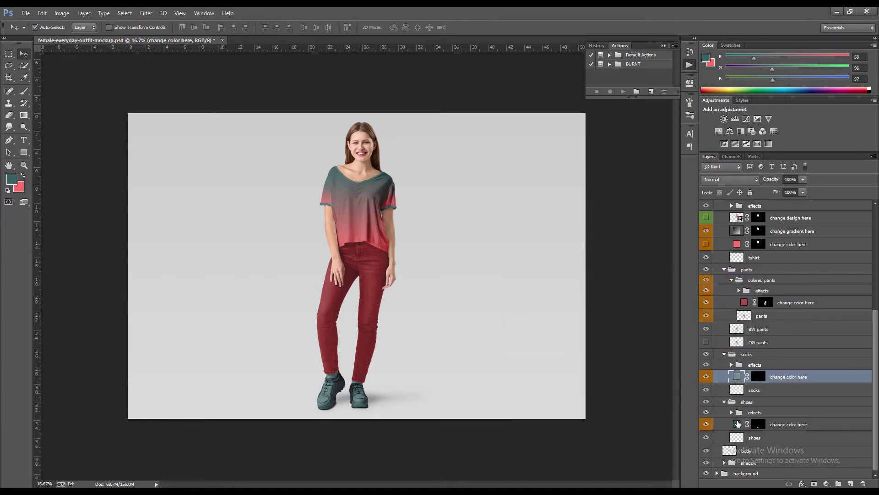
Step: Set the shoes' solid color fill to dark maroon #702c27 and save the mockup document
double_click(737, 423)
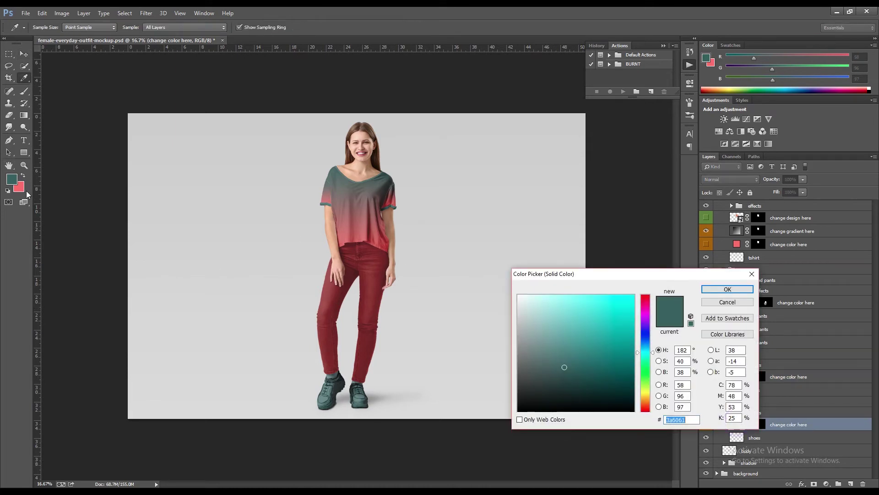
text(702c27)
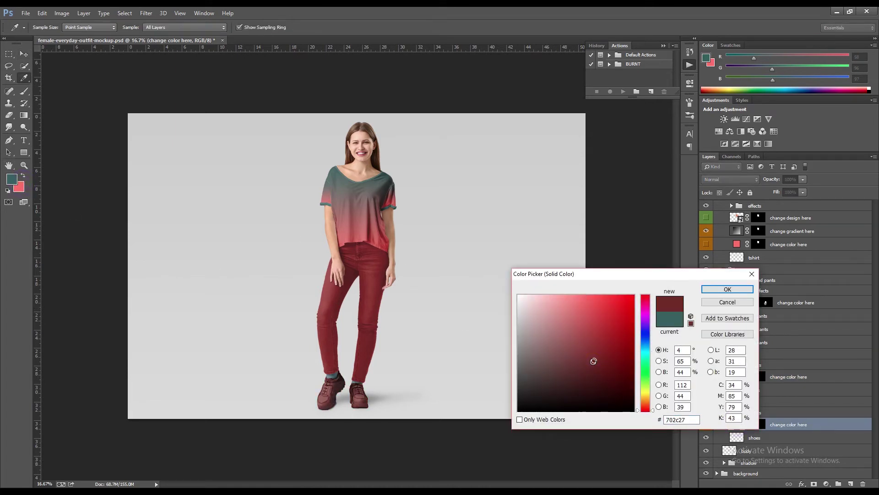
click(727, 289)
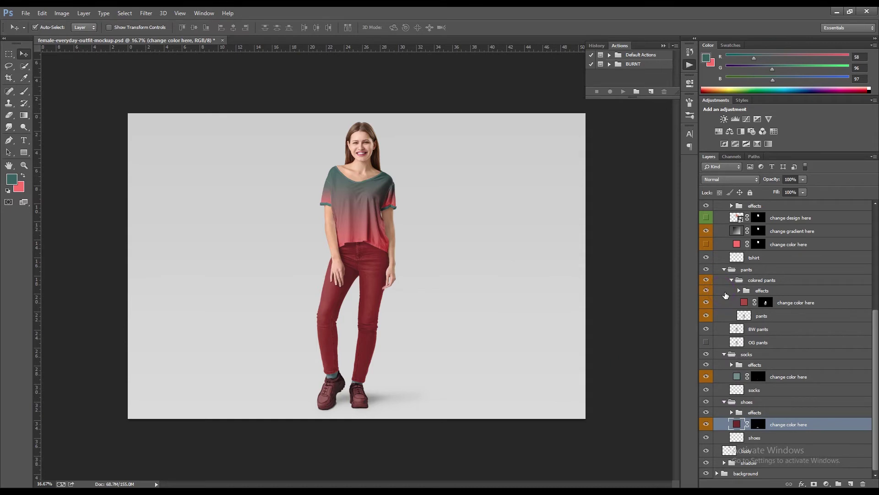
click(25, 13)
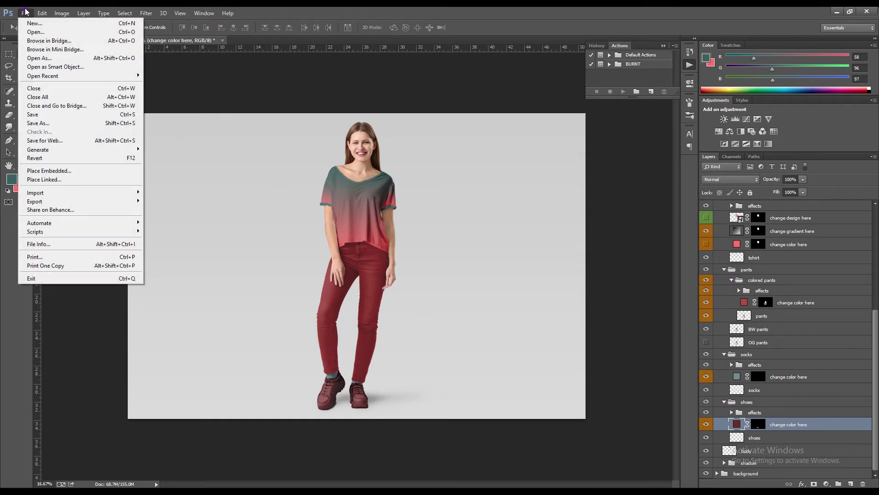
click(37, 114)
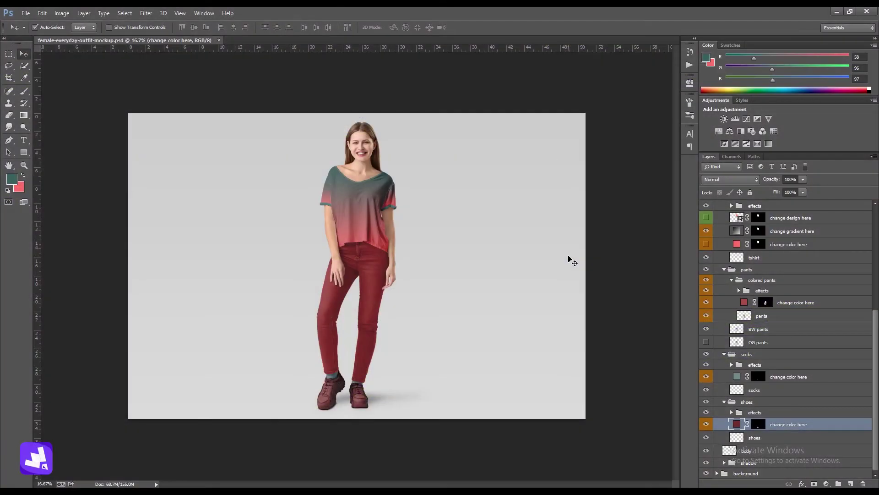
Step: Hide the gradient layers of the sleeves and t-shirt and show their solid "change color here" layers
scroll(793, 289, up, 5)
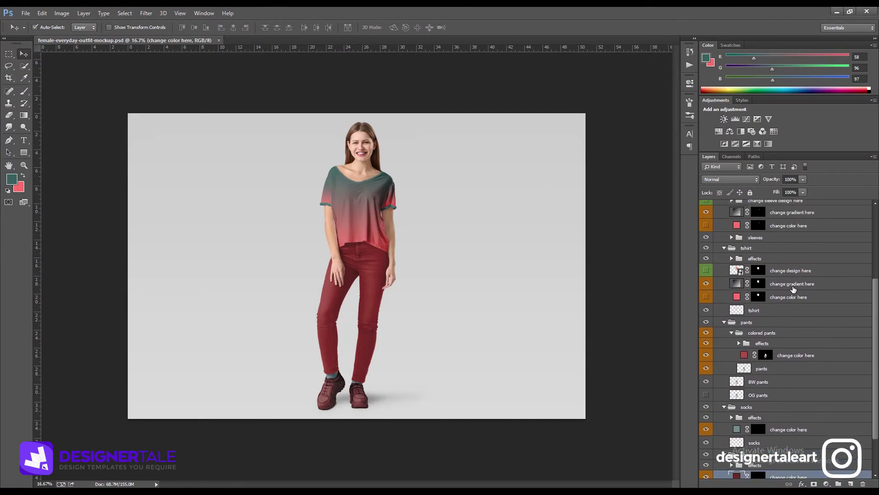
scroll(793, 289, up, 3)
scroll(794, 291, down, 2)
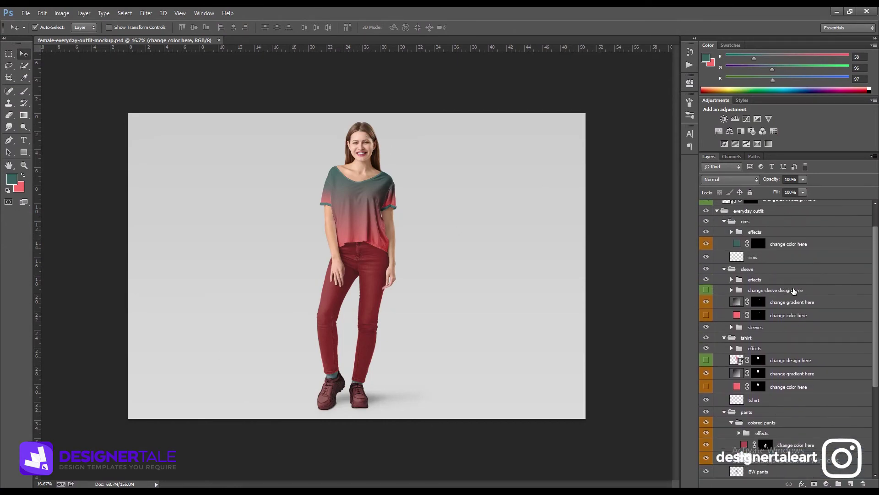
click(707, 302)
click(706, 315)
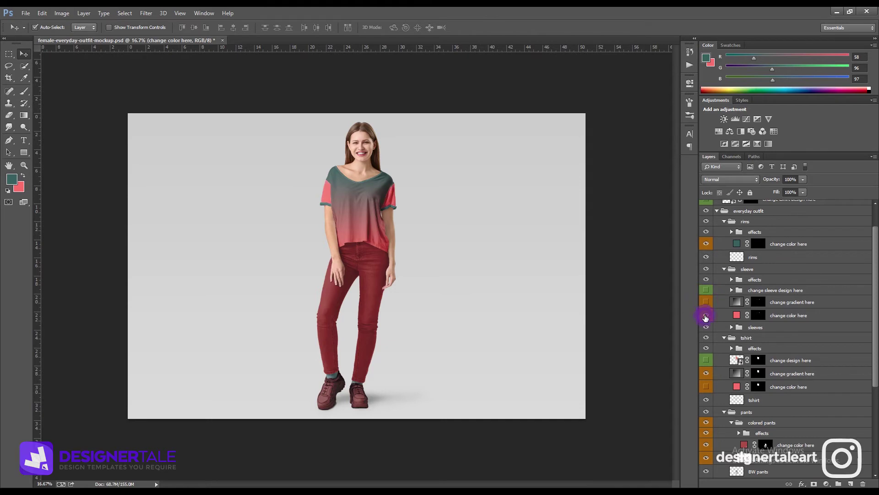
click(706, 373)
click(707, 386)
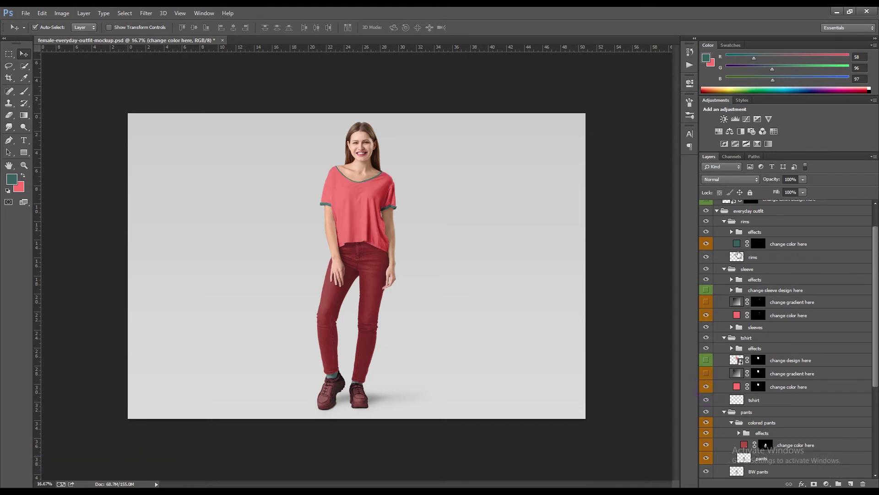
Step: Recolor the shirt rims' solid color fill with the coral background color #fb7268
double_click(737, 244)
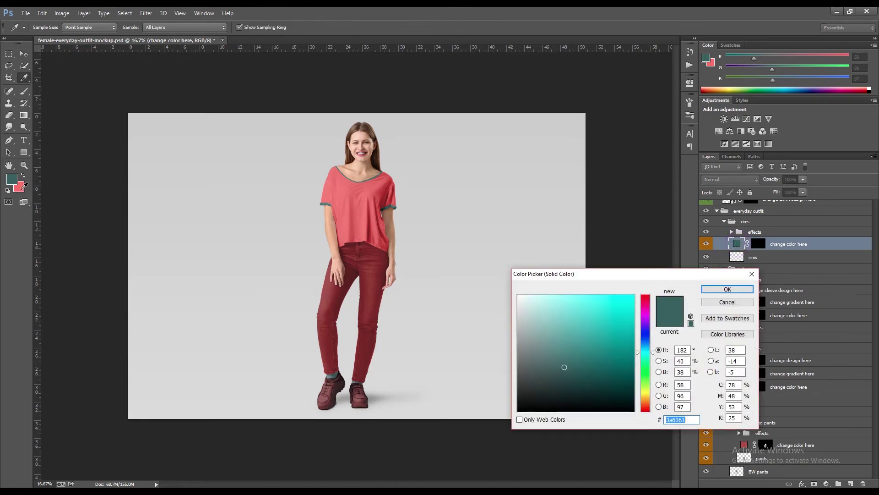
click(18, 186)
click(728, 289)
Step: Hide the colored pants group and the BW pants layer, and show the OG pants layer
scroll(742, 320, down, 5)
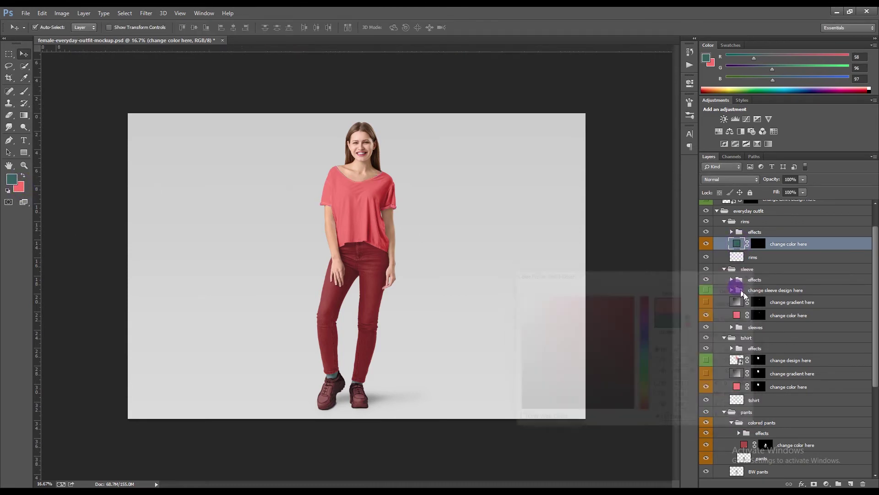
scroll(747, 348, down, 5)
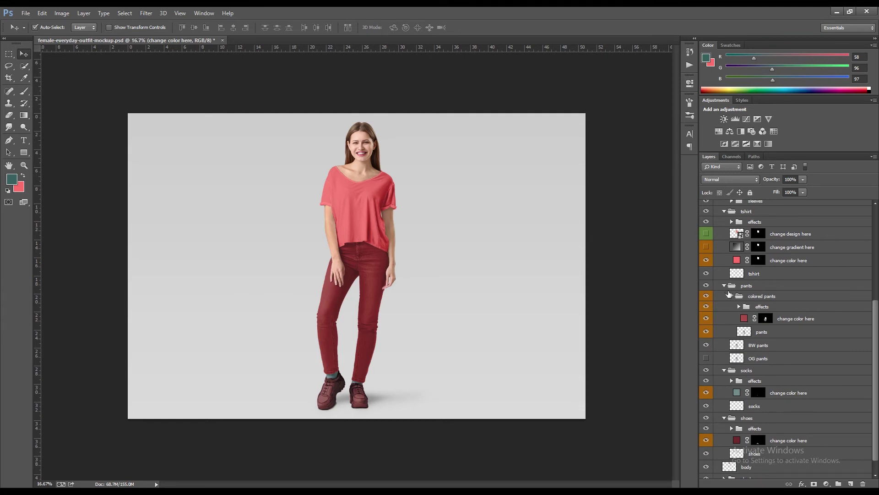
click(729, 294)
click(705, 316)
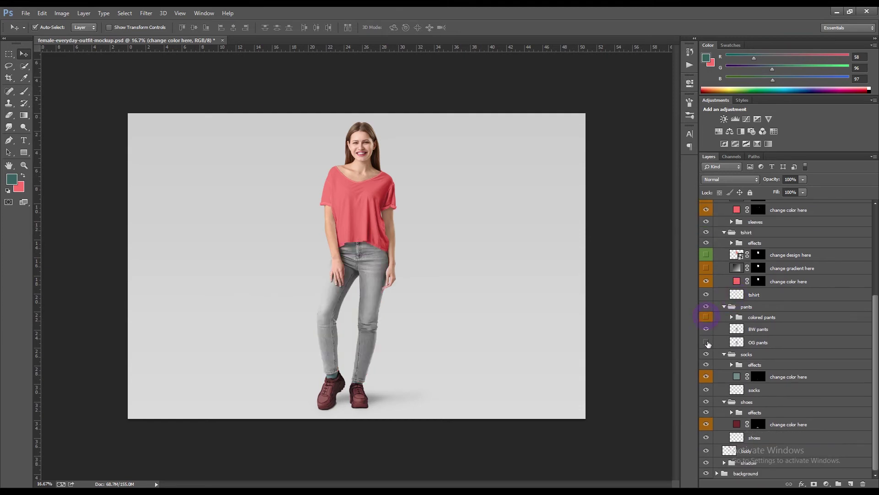
click(706, 331)
click(707, 331)
click(707, 329)
click(751, 344)
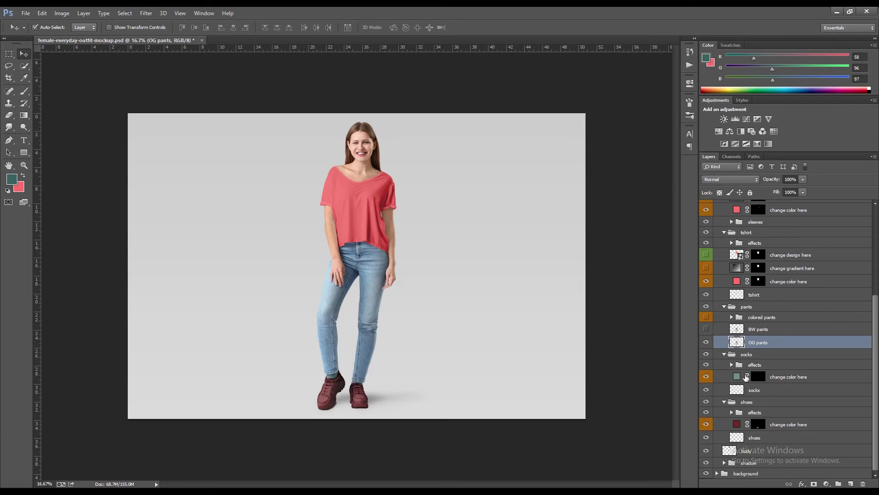
Step: Toggle the OG pants layer and the colored pants group to compare the pants variants
click(707, 342)
click(707, 343)
click(706, 317)
click(707, 318)
click(706, 318)
click(707, 318)
Step: Set the socks' solid color fill to white, #ffffff
double_click(736, 377)
click(519, 296)
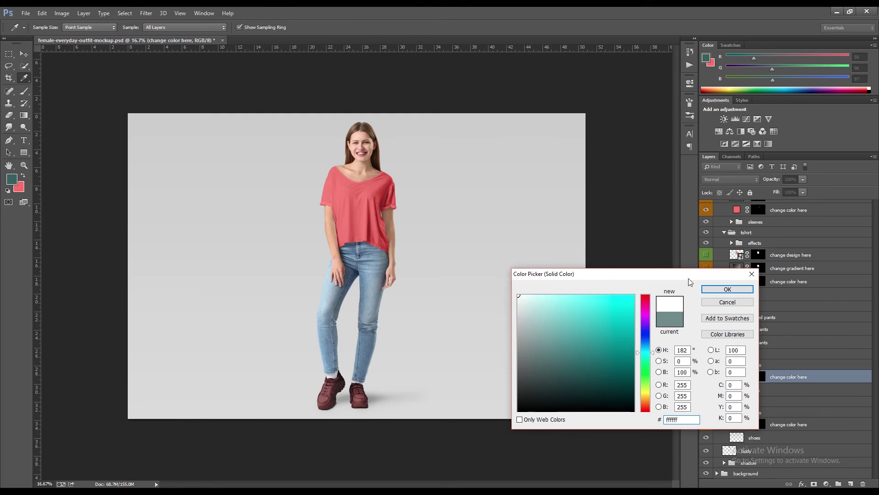
click(727, 289)
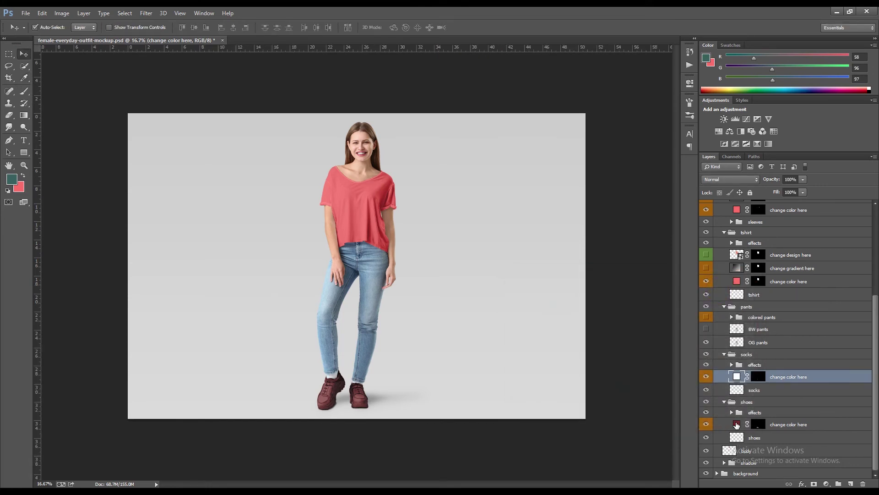
Step: Toggle the shoes' color layer to compare, and set its solid color fill to light pink, #ffcbc7
click(706, 424)
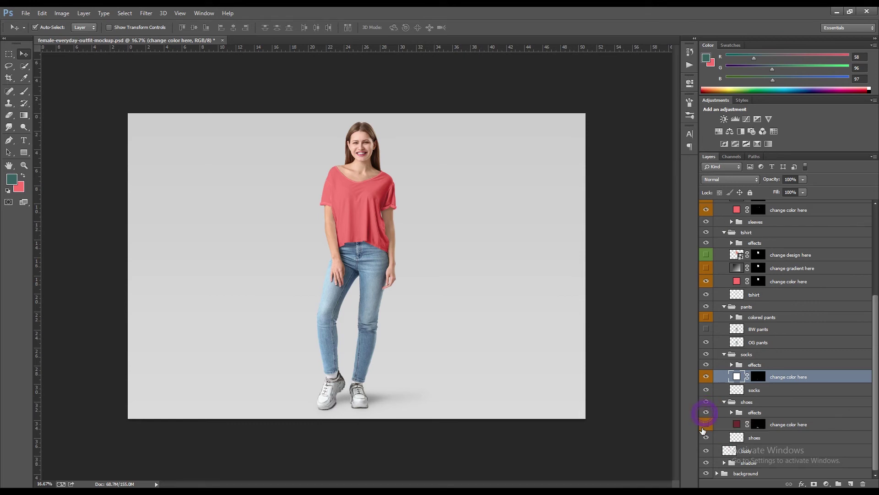
click(706, 424)
double_click(737, 424)
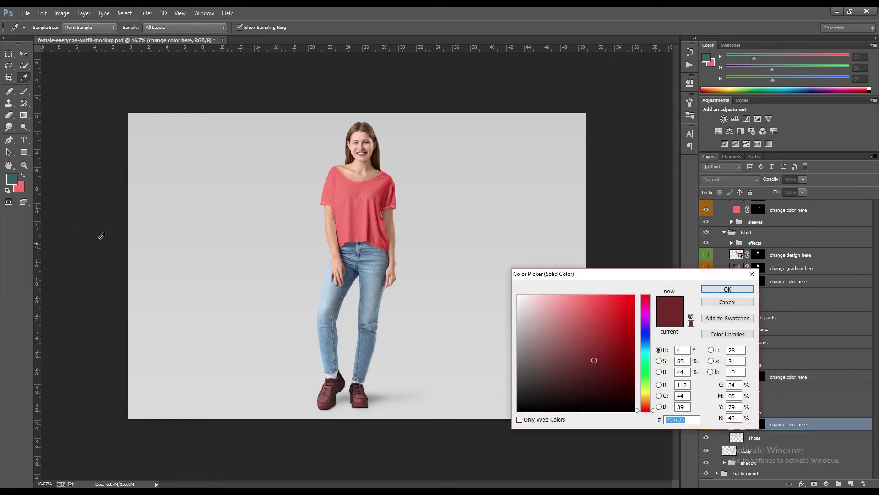
click(18, 186)
click(543, 296)
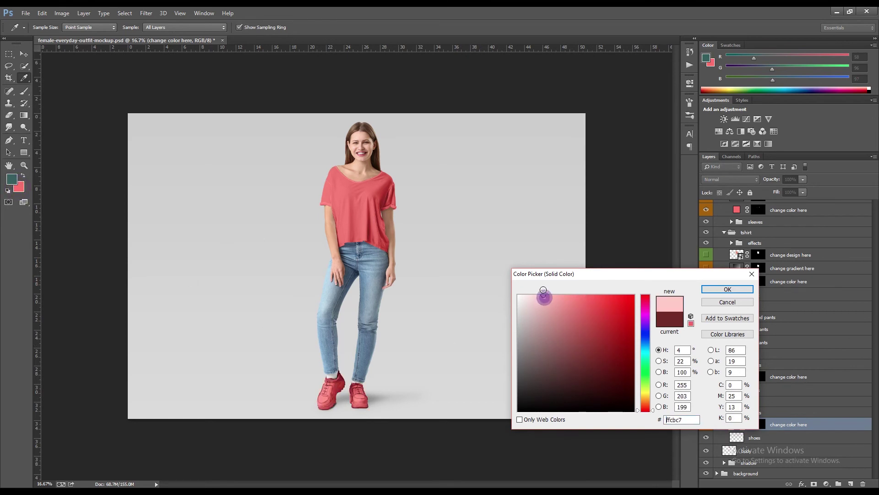
click(718, 289)
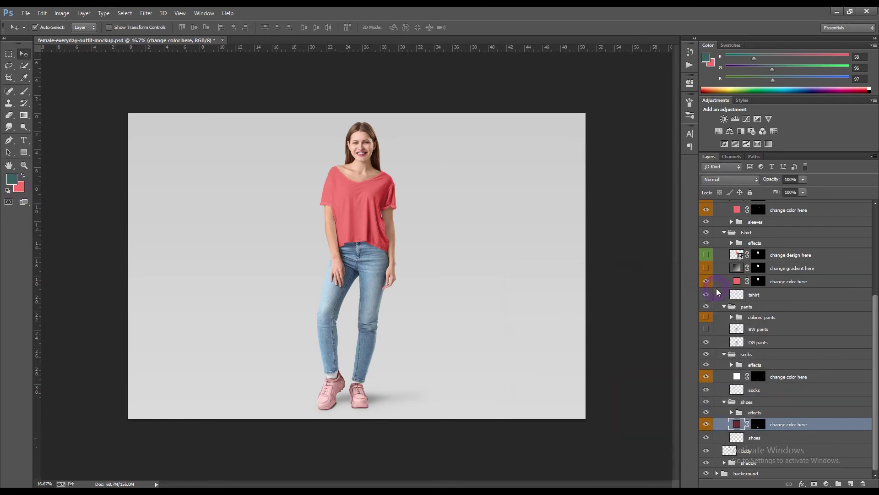
Step: Save the coral shirt and blue jeans variant in the existing mockup file
scroll(787, 389, up, 2)
click(25, 13)
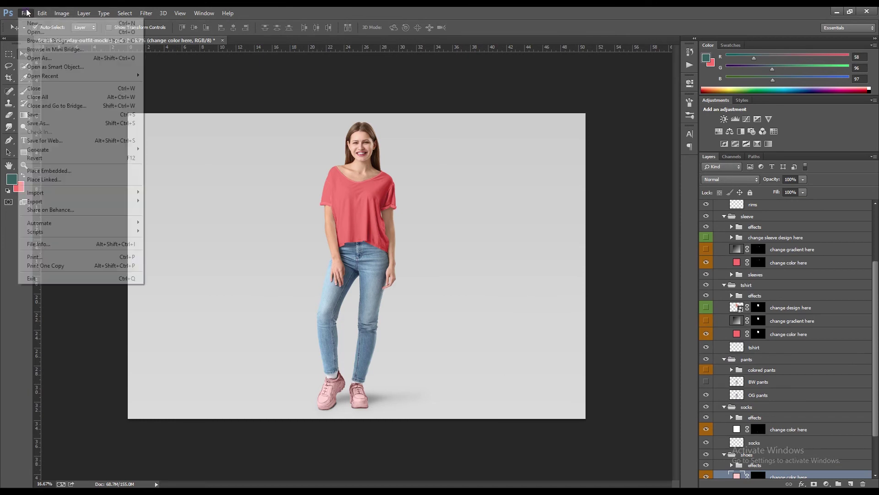
click(36, 114)
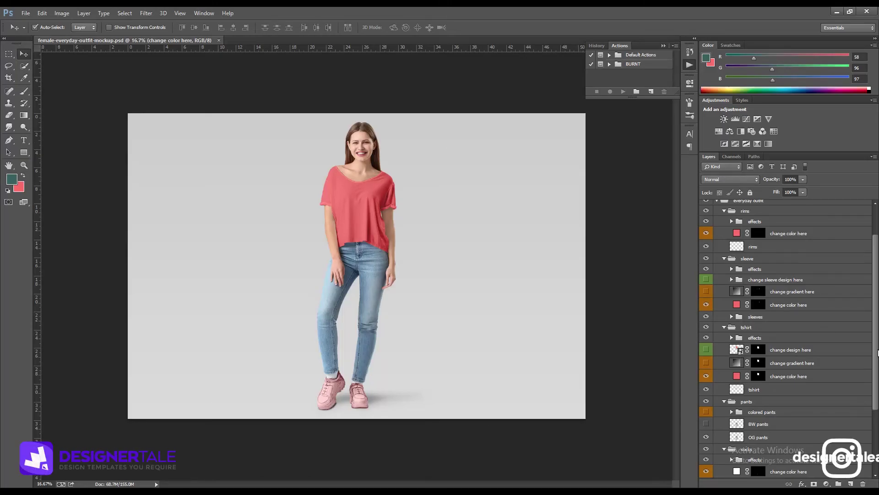
Step: Show the colored pants group instead of the OG pants layer, and set its solid color fill to dark teal, #3a6061
scroll(837, 358, down, 2)
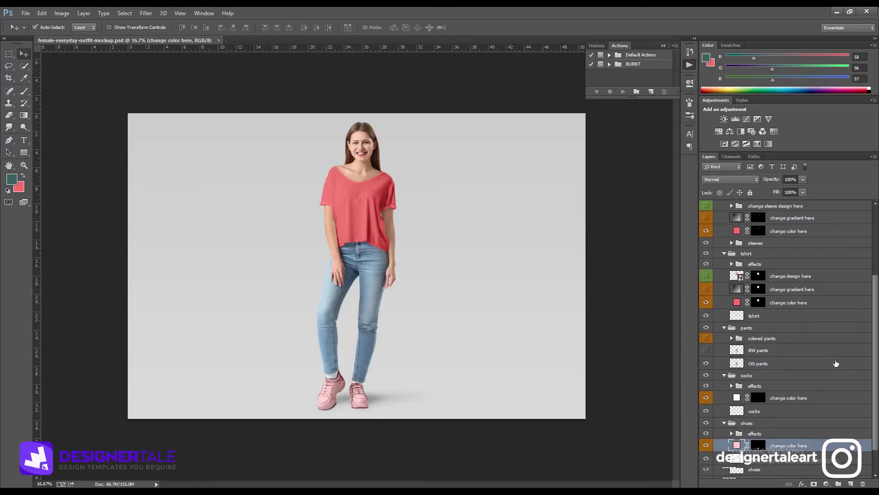
scroll(836, 358, down, 2)
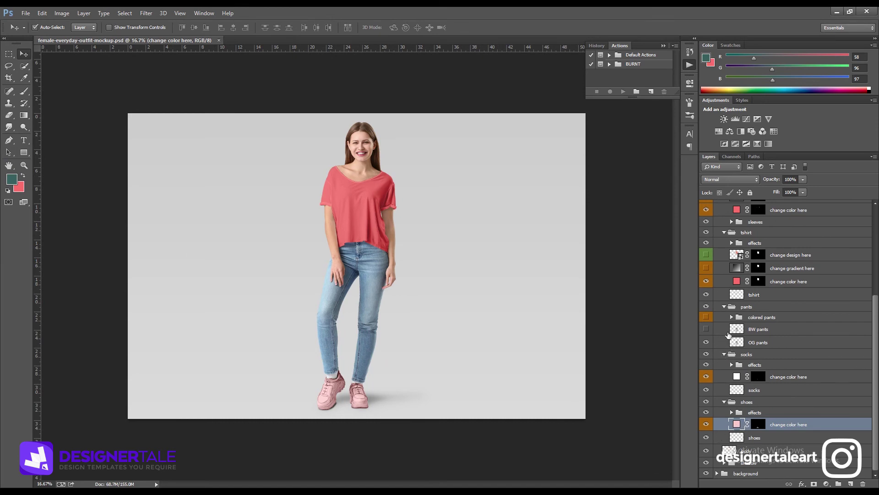
click(706, 317)
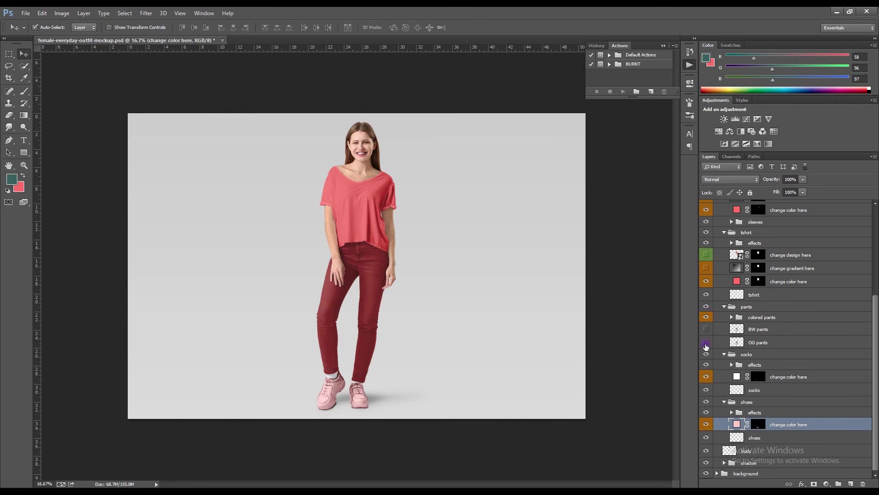
click(731, 316)
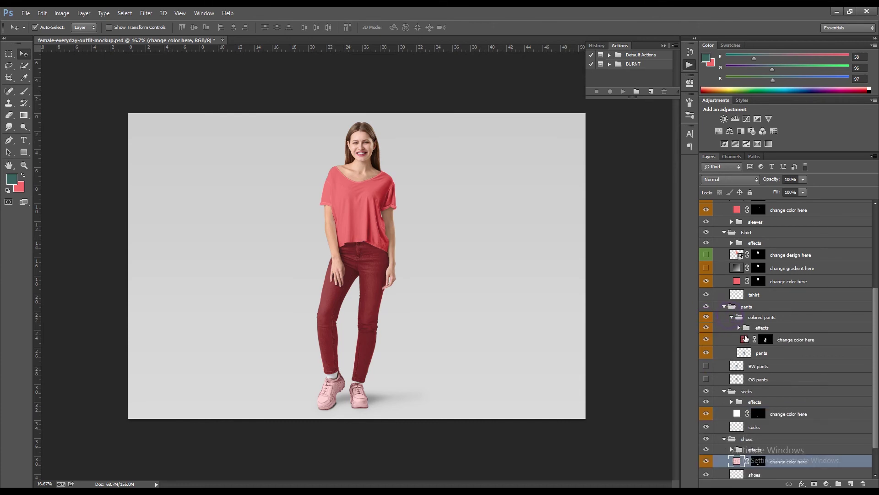
double_click(744, 339)
text(3a6061)
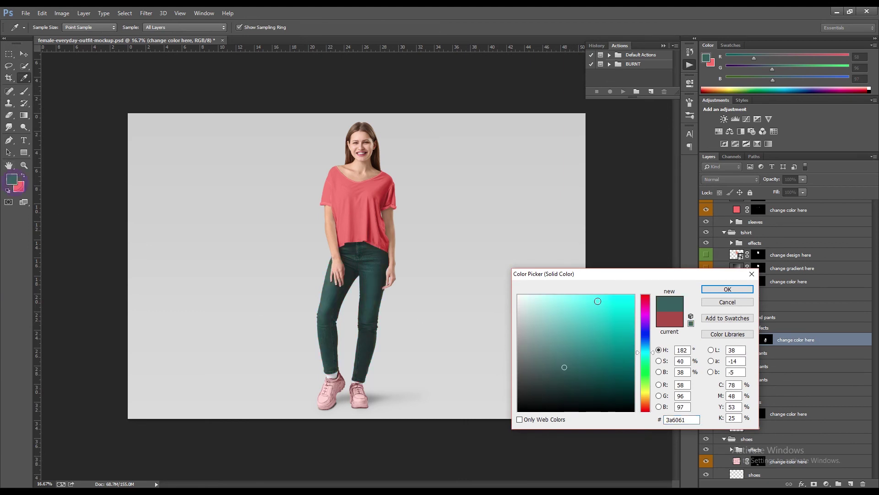
click(728, 289)
Step: Recolor the shoes' solid color fill with the dark teal foreground color, #3a6061
scroll(753, 427, down, 1)
click(706, 424)
click(707, 426)
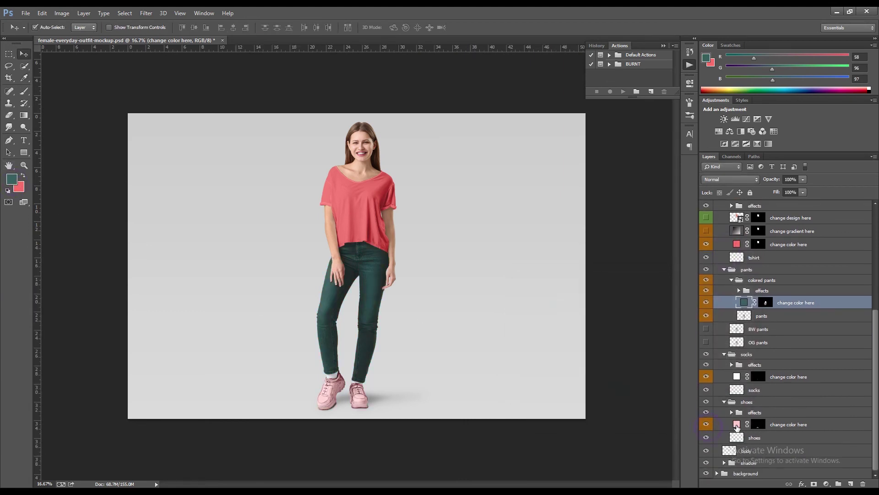
double_click(736, 424)
text(3a6061)
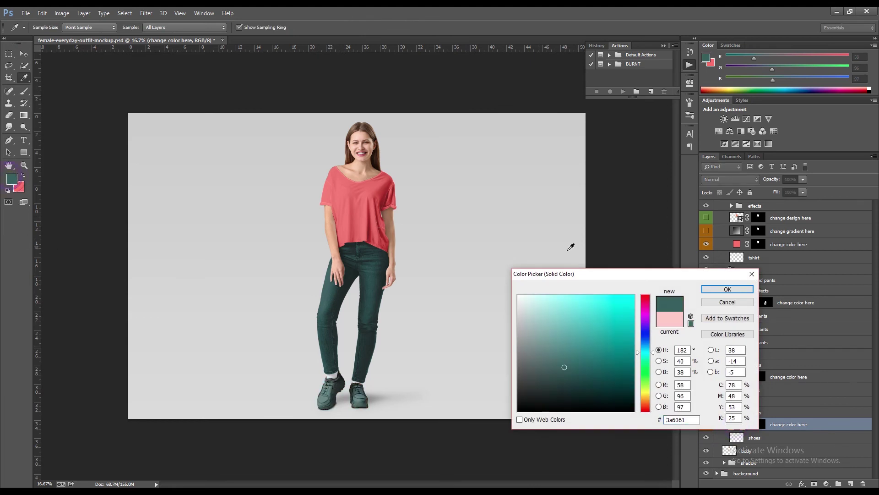
click(728, 289)
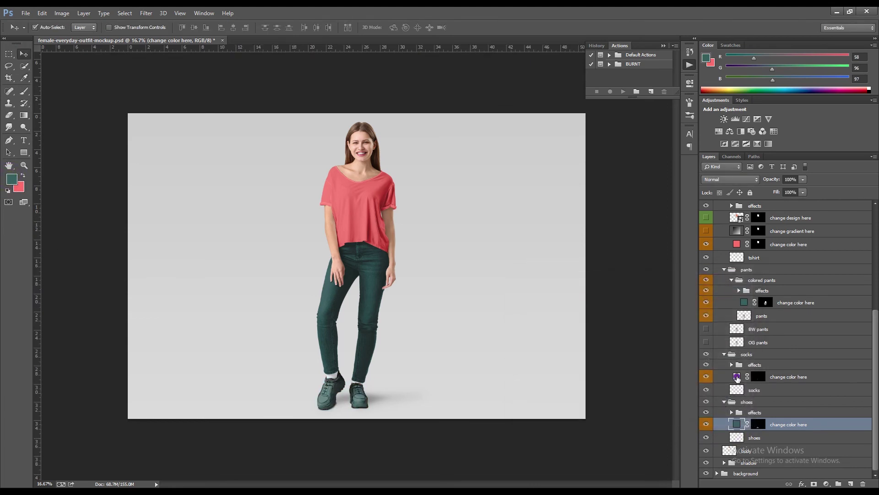
Step: Set the socks' solid color fill to a pale tint of the coral background color, #fed4d1
double_click(736, 377)
click(20, 188)
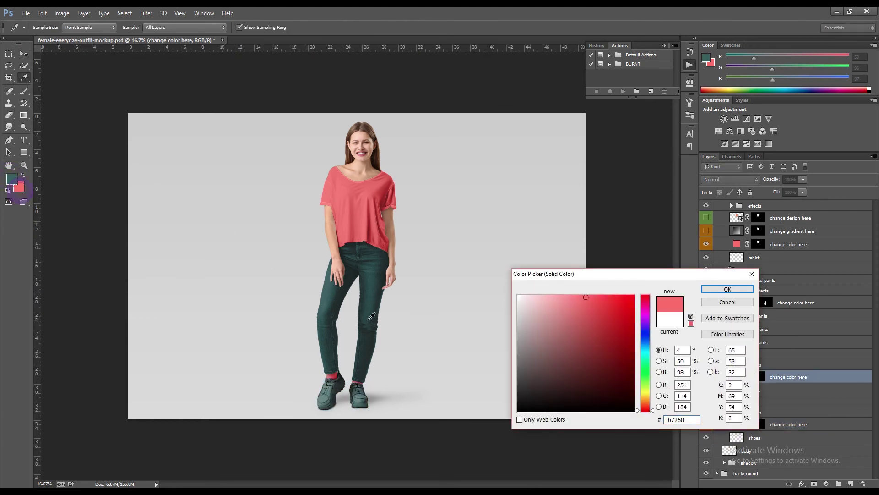
click(540, 295)
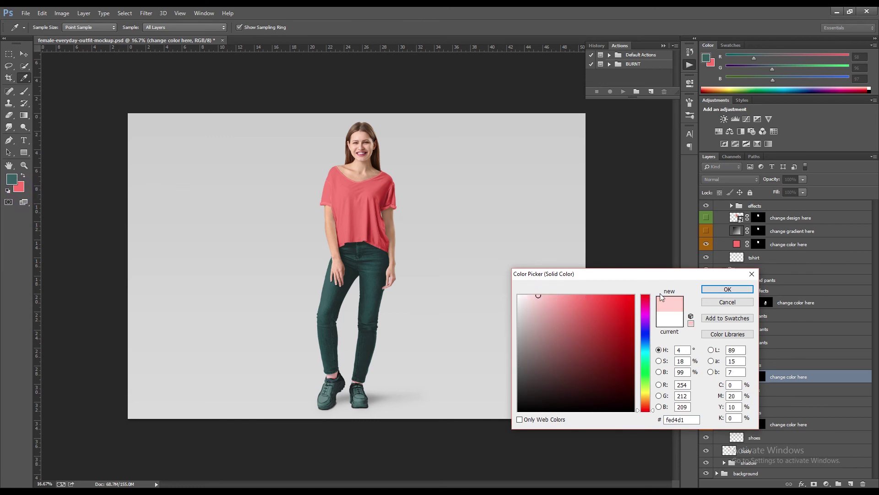
click(728, 289)
key(v)
Step: Collapse the colored pants group, hide the tshirt's solid color layer, and show its pattern design layer
scroll(778, 344, up, 2)
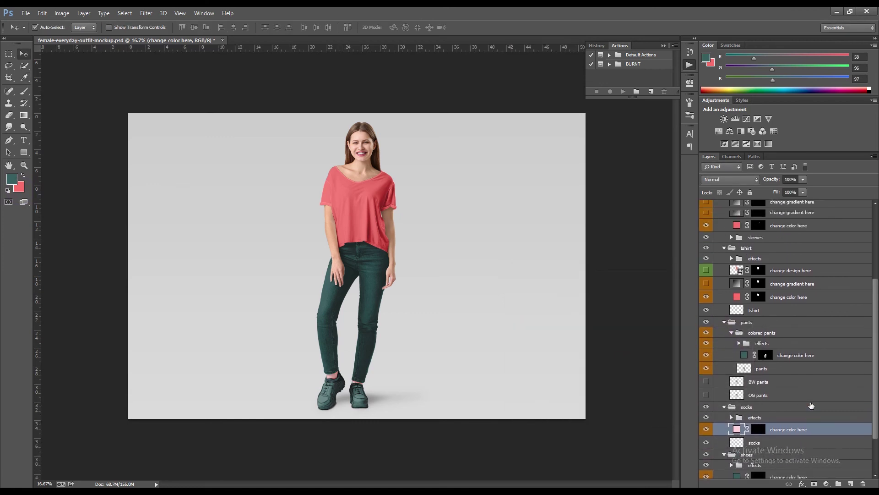
click(732, 333)
scroll(740, 350, up, 2)
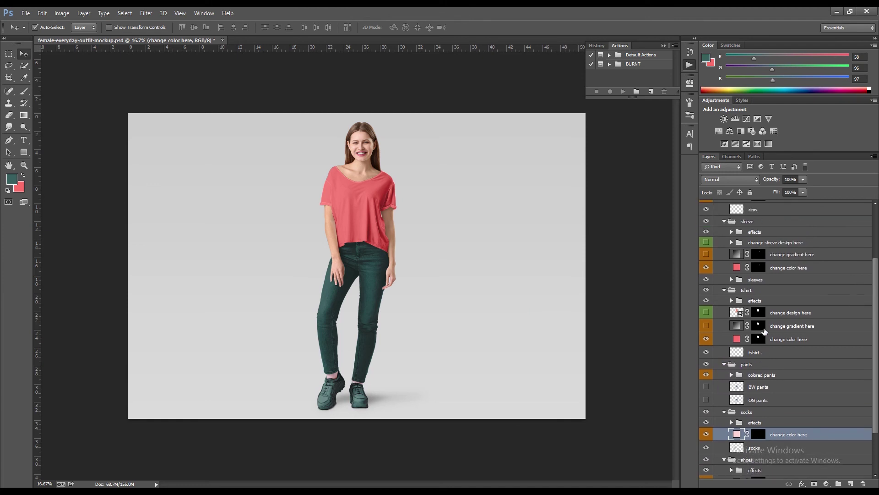
click(706, 349)
click(706, 323)
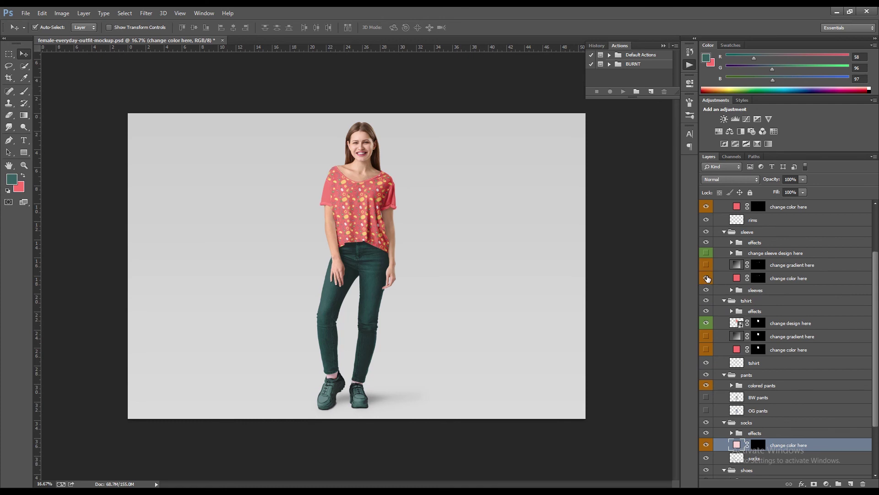
Step: Recolor the sleeves' solid color fill with the dark teal foreground color, #3a6061
double_click(737, 278)
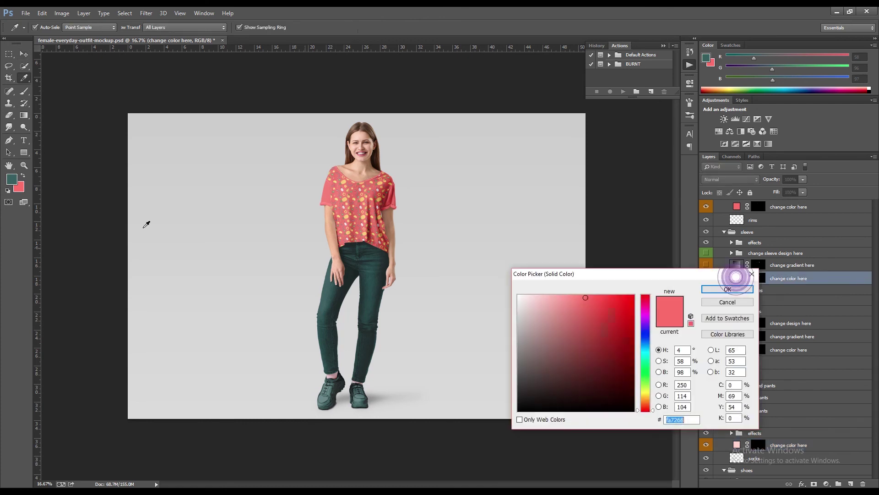
click(12, 178)
click(728, 294)
Step: Recolor the shirt rims' solid color fill with the dark teal foreground color, #3a6061
scroll(765, 287, up, 2)
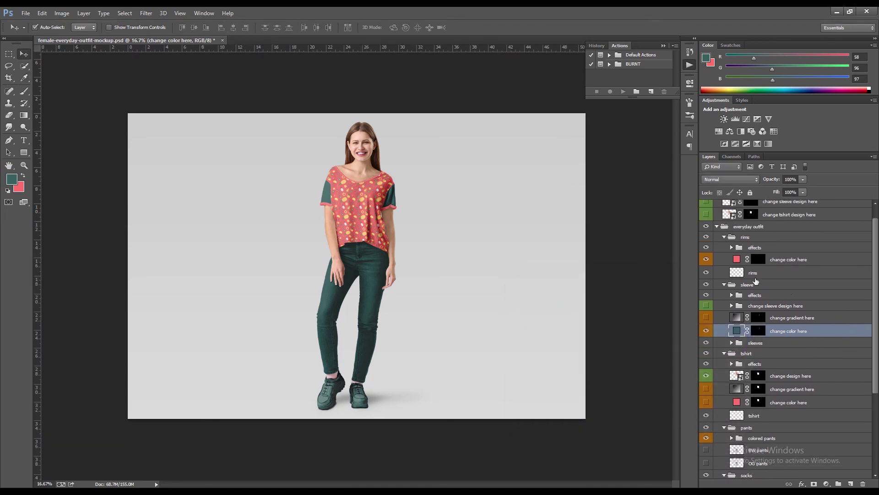
double_click(737, 261)
click(12, 178)
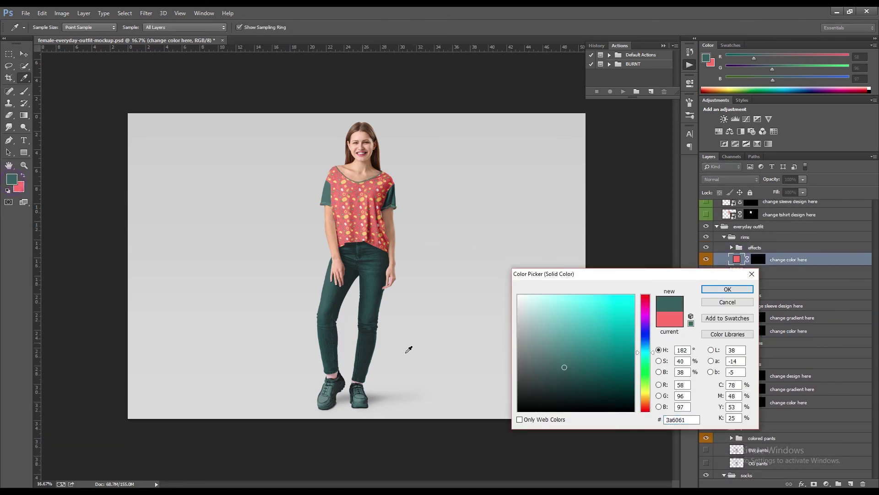
click(728, 289)
Step: Save the patterned shirt variant with teal sleeves and rims in the existing mockup file
scroll(778, 311, up, 1)
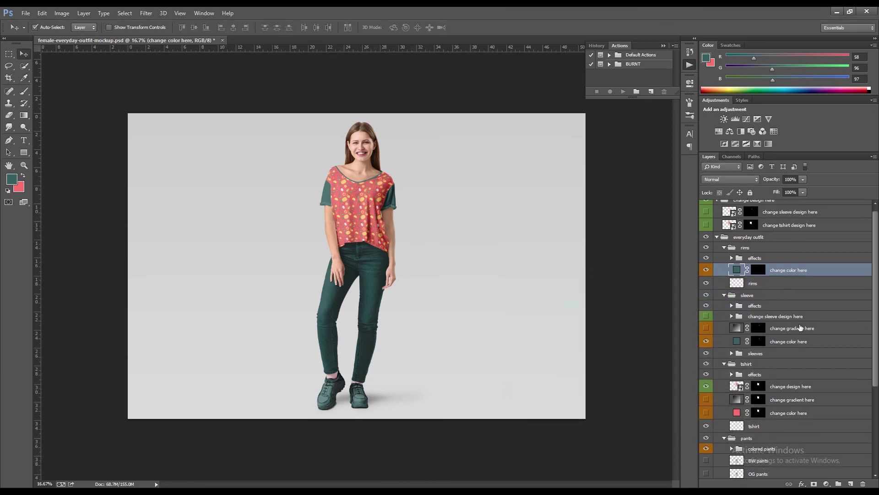
click(26, 12)
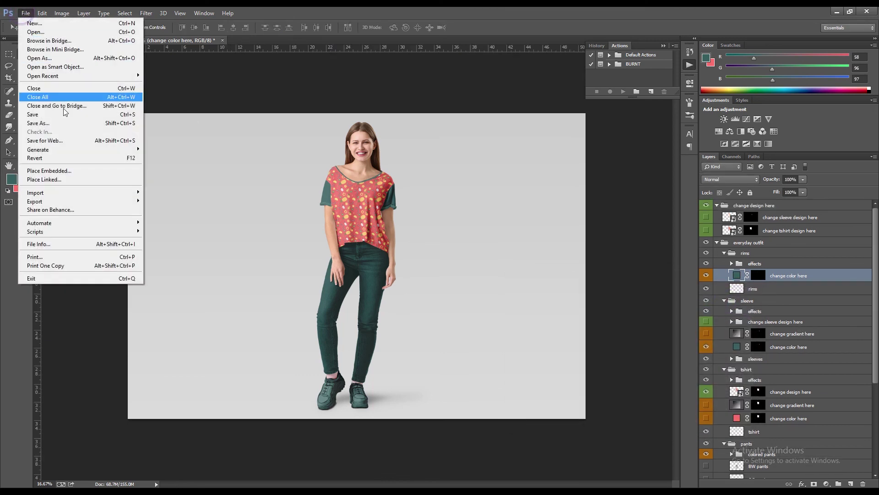
click(65, 115)
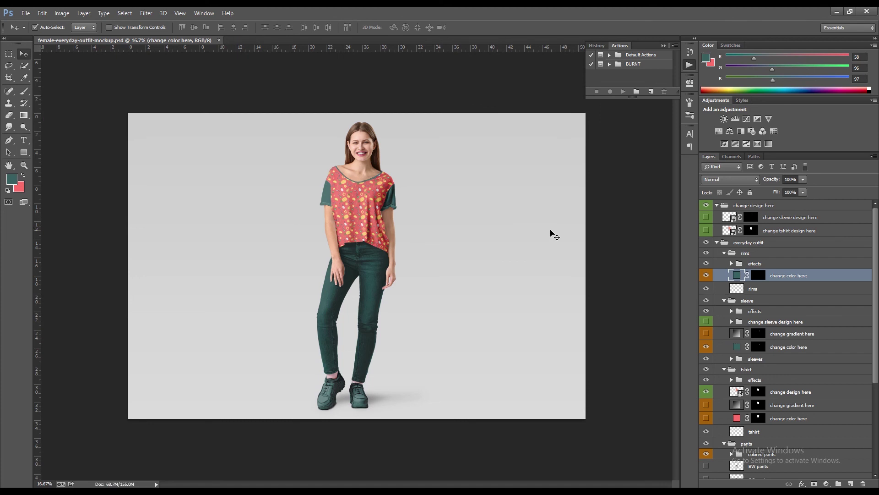
Step: Collapse the clothing groups and the everyday outfit and change design here groups, and save the mockup file
click(724, 253)
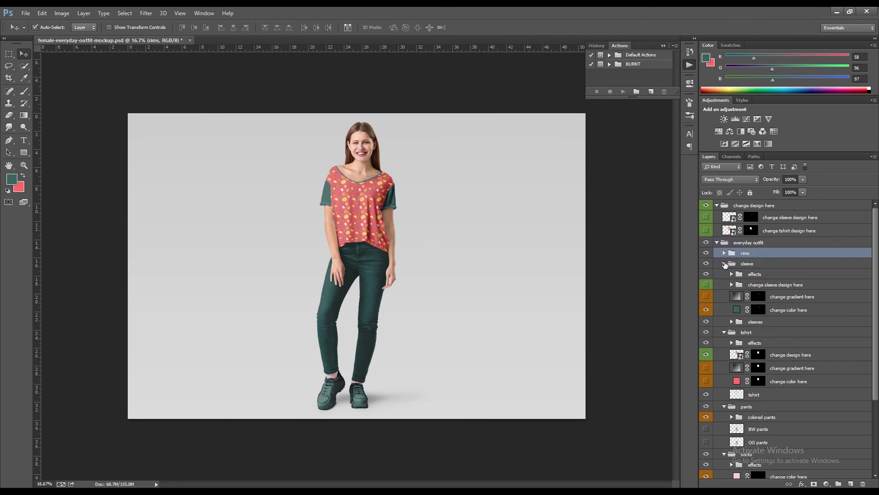
click(724, 263)
click(724, 274)
click(725, 285)
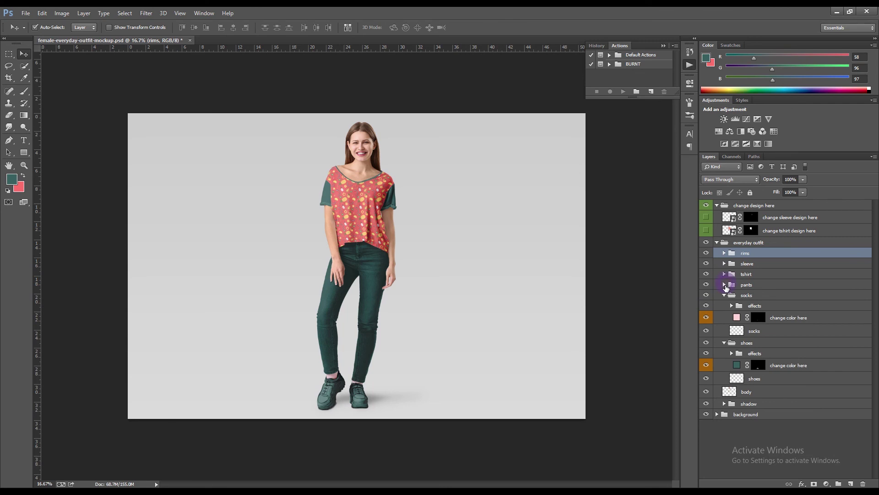
click(724, 295)
click(725, 305)
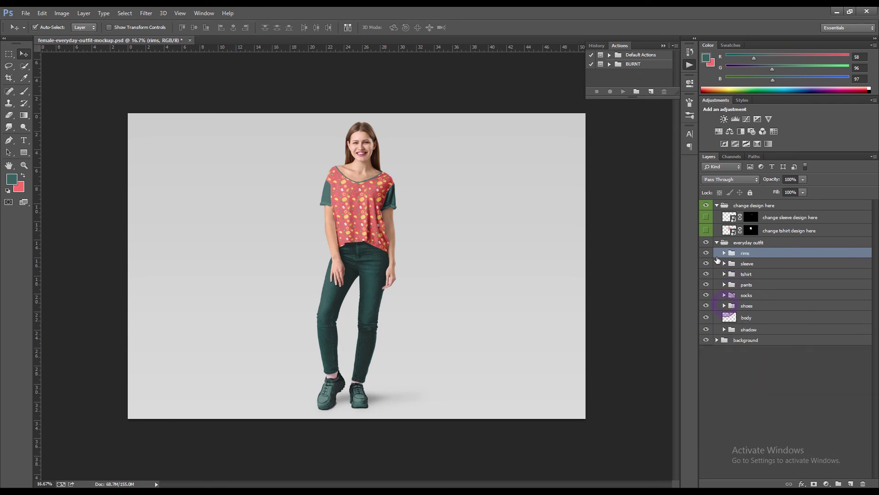
click(716, 243)
click(716, 205)
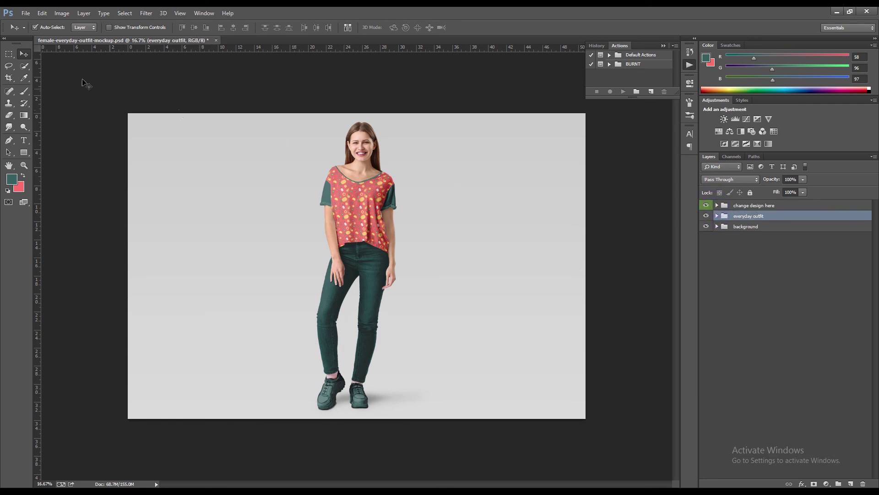
click(24, 14)
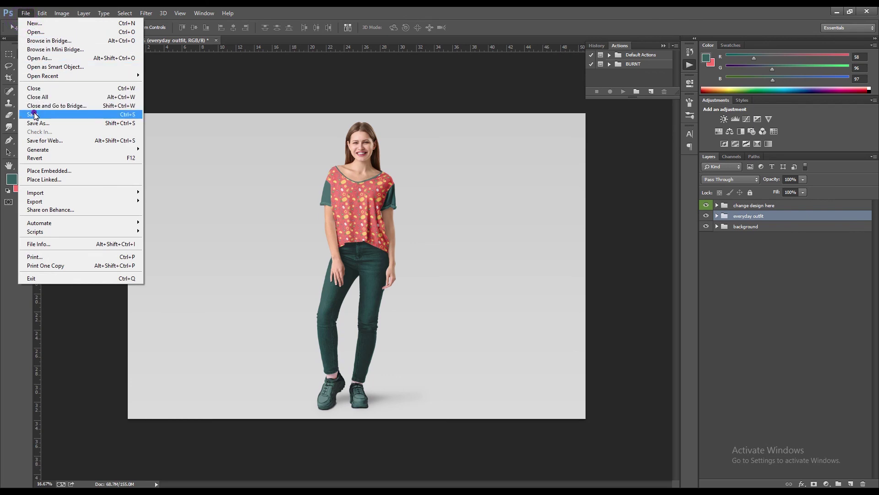
click(33, 115)
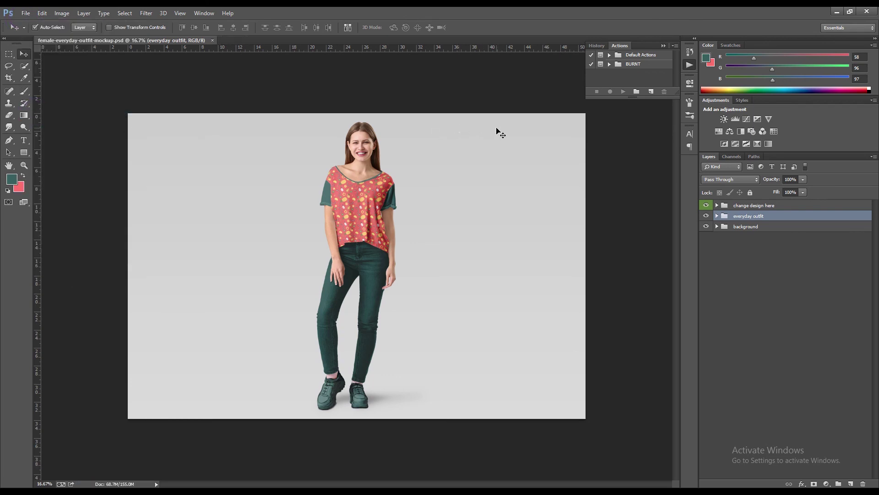